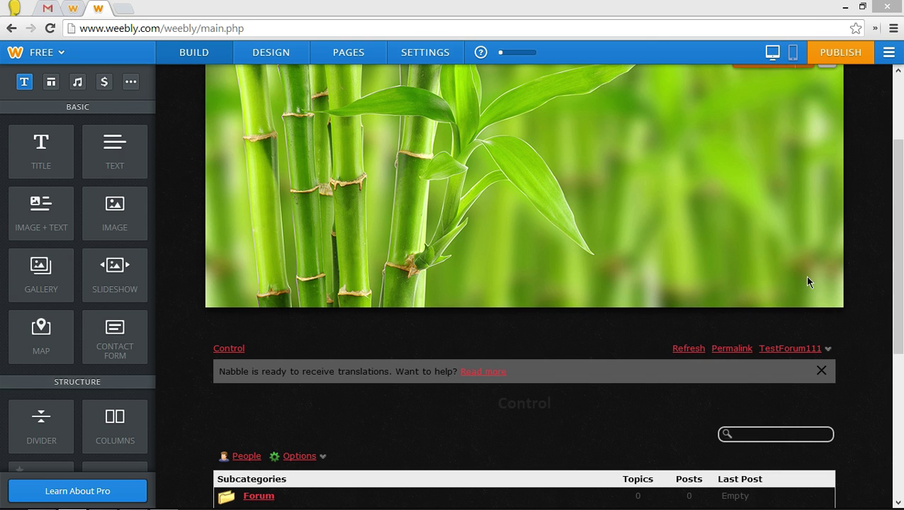
# Scroll through the testsite page to review the embedded Nabble forum with its Forum and Blog subcategories
pyautogui.scroll(-3, 863, 338)
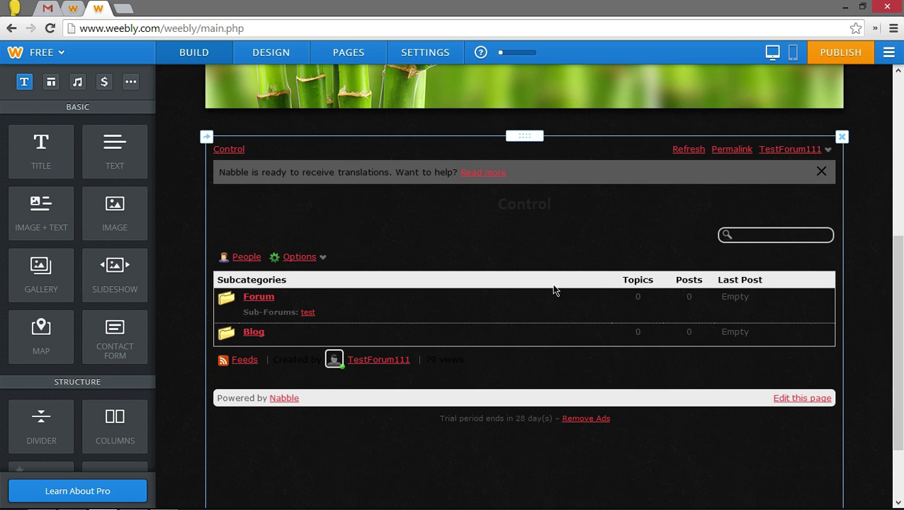
pyautogui.scroll(-2, 503, 463)
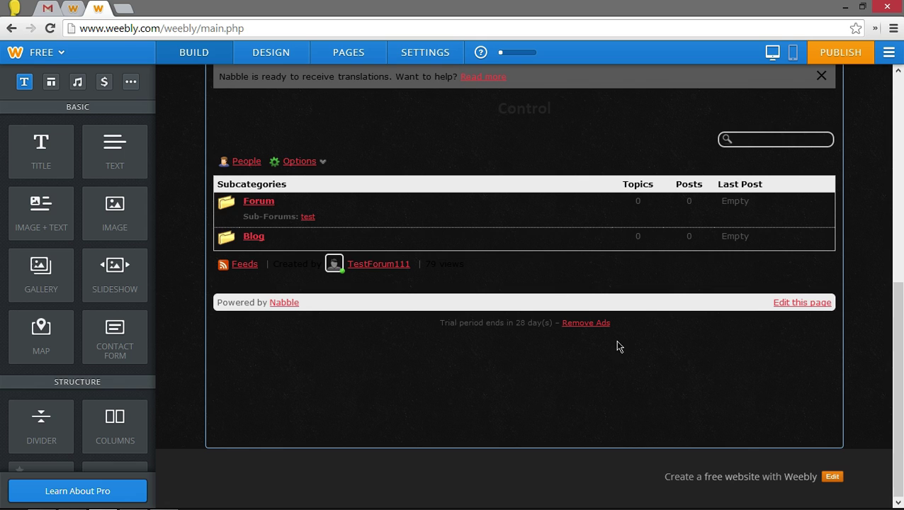
pyautogui.scroll(3, 561, 389)
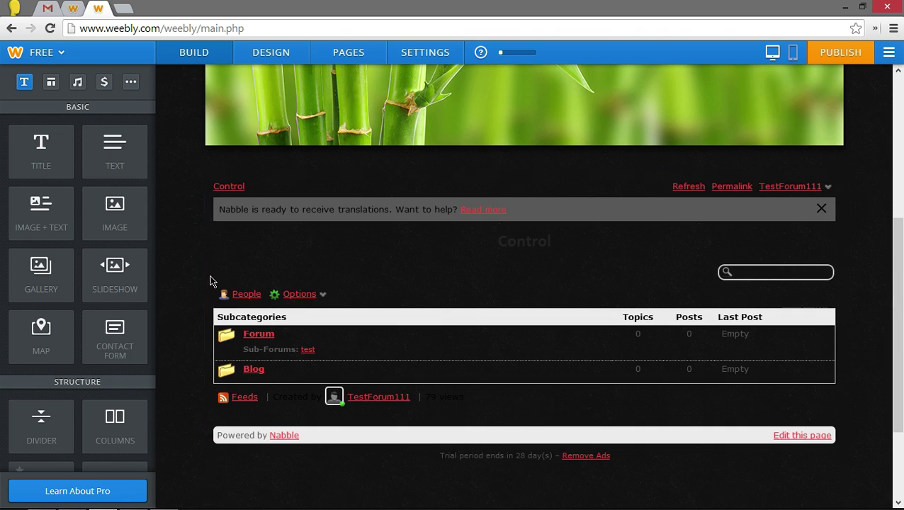
pyautogui.moveTo(214, 291)
pyautogui.scroll(6, 493, 270)
pyautogui.scroll(1, 492, 270)
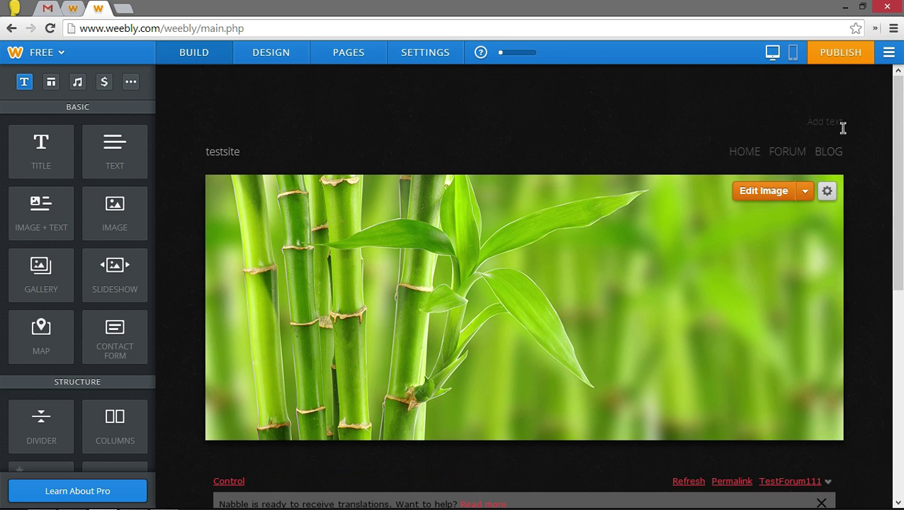
pyautogui.scroll(-5, 875, 192)
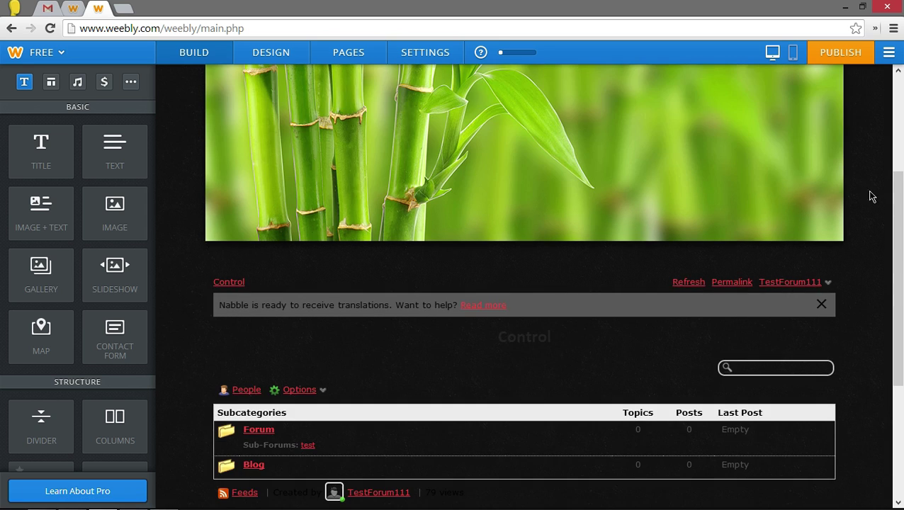
pyautogui.scroll(-2, 870, 212)
pyautogui.scroll(6, 864, 228)
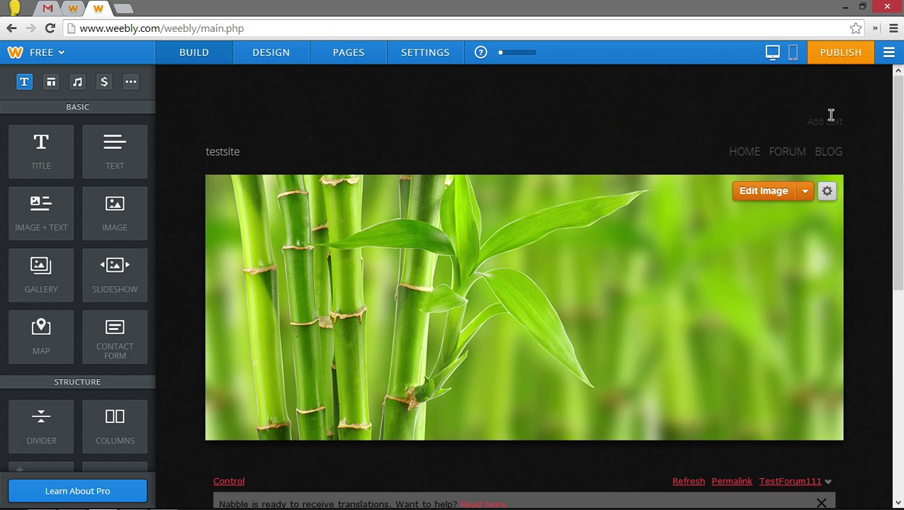
# Publish the site and view the live Forum page's embedded Nabble forum with its 'test' subcategory
pyautogui.click(838, 62)
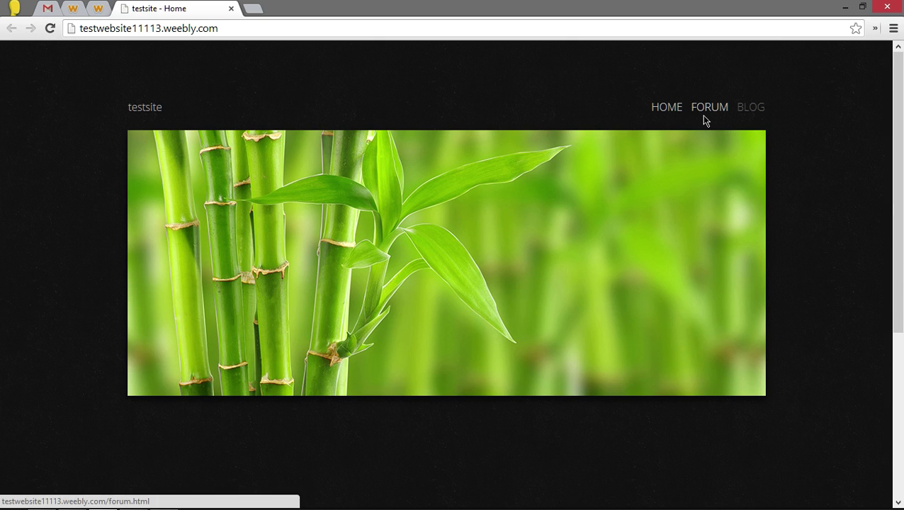
pyautogui.click(706, 119)
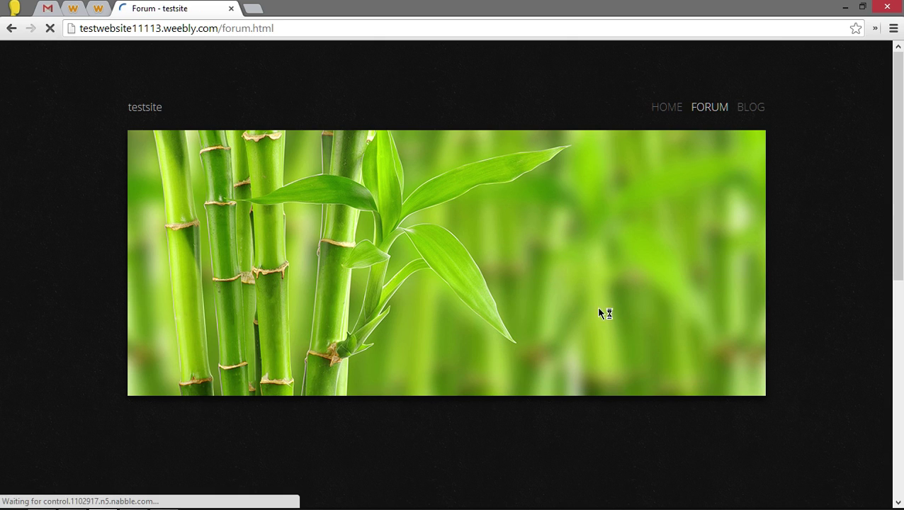
pyautogui.scroll(-3, 528, 333)
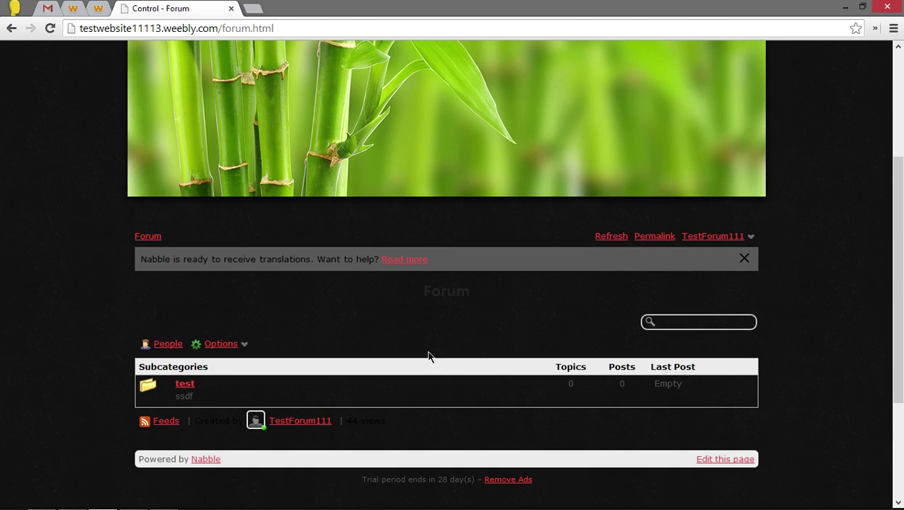
pyautogui.scroll(-1, 346, 344)
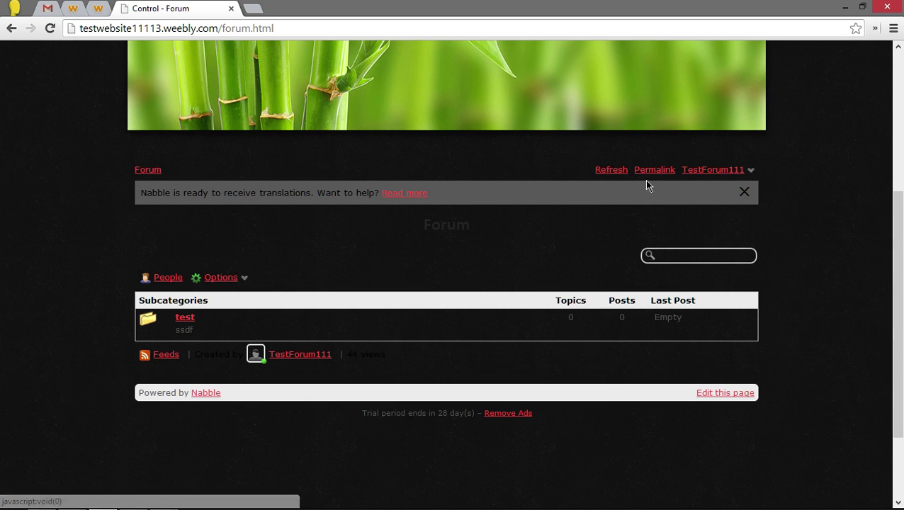
# Keep the Forum's embedding option on 'Redirect them to' the Weebly forum page and save it
pyautogui.click(224, 279)
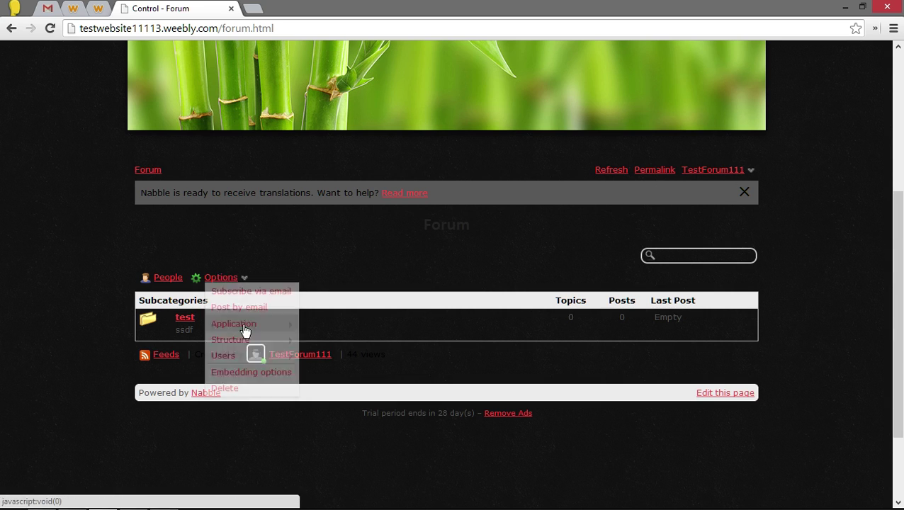
pyautogui.click(258, 374)
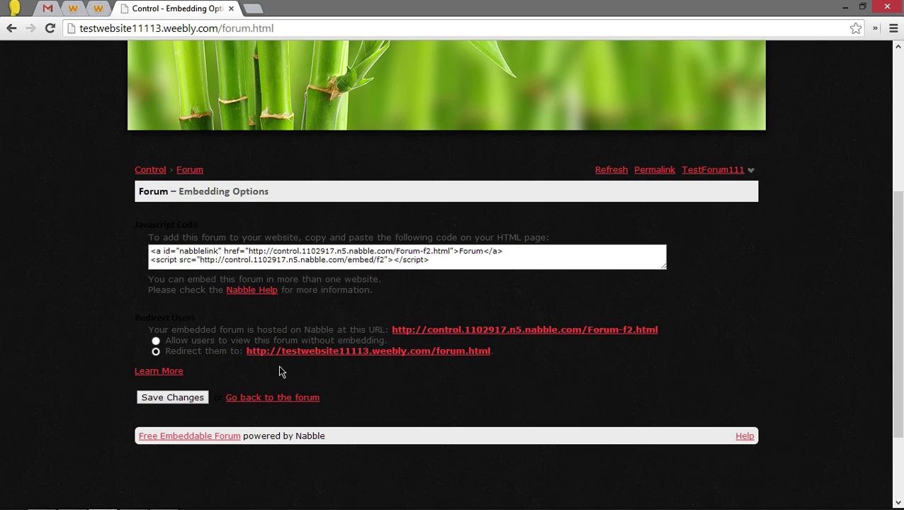
pyautogui.click(202, 342)
pyautogui.click(201, 352)
pyautogui.scroll(-2, 229, 363)
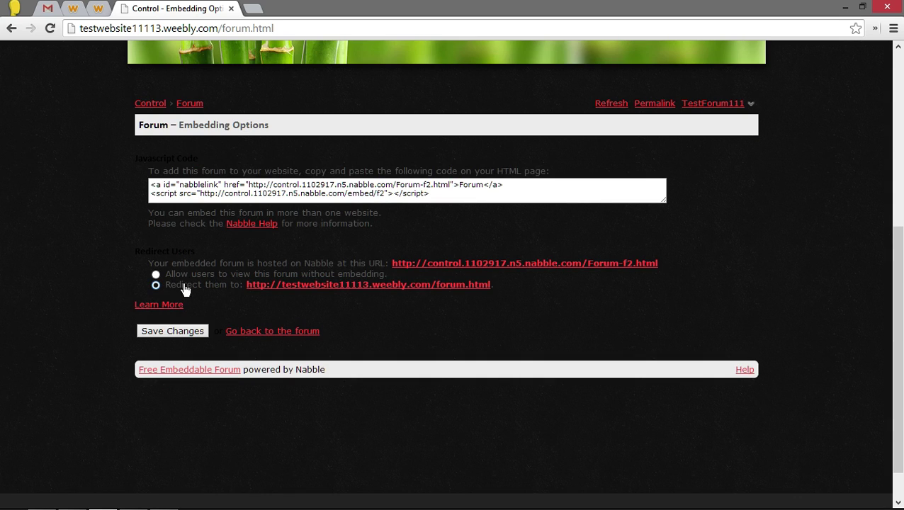
pyautogui.click(171, 331)
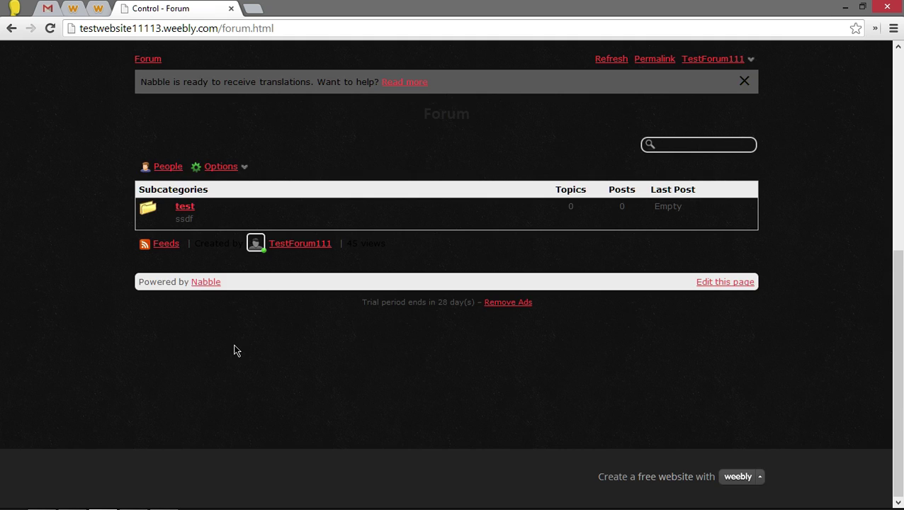
# On the site's blog page, save the Blog's embedding options to redirect users to blog.html
pyautogui.scroll(5, 236, 350)
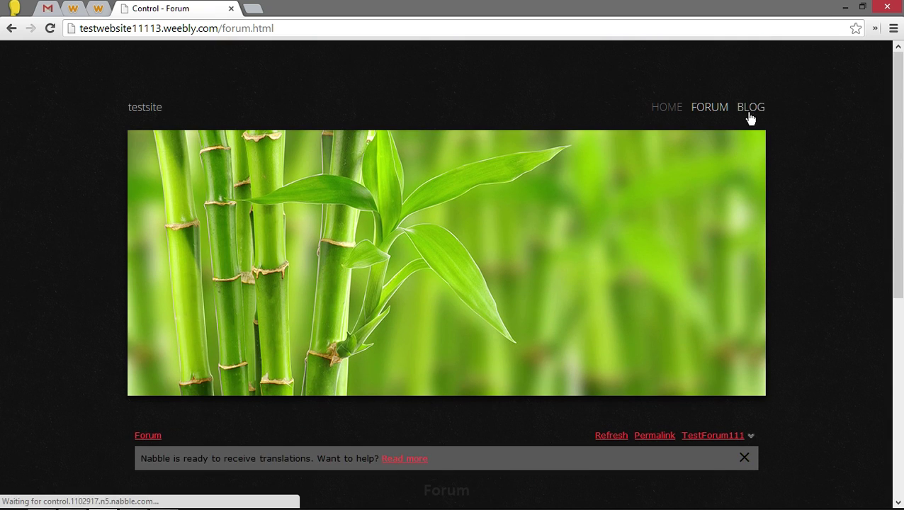
pyautogui.click(750, 111)
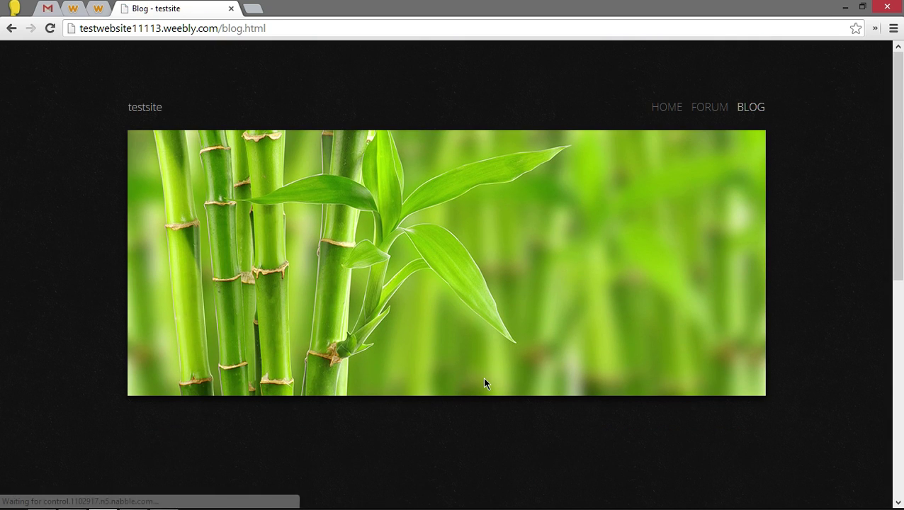
pyautogui.scroll(-3, 484, 382)
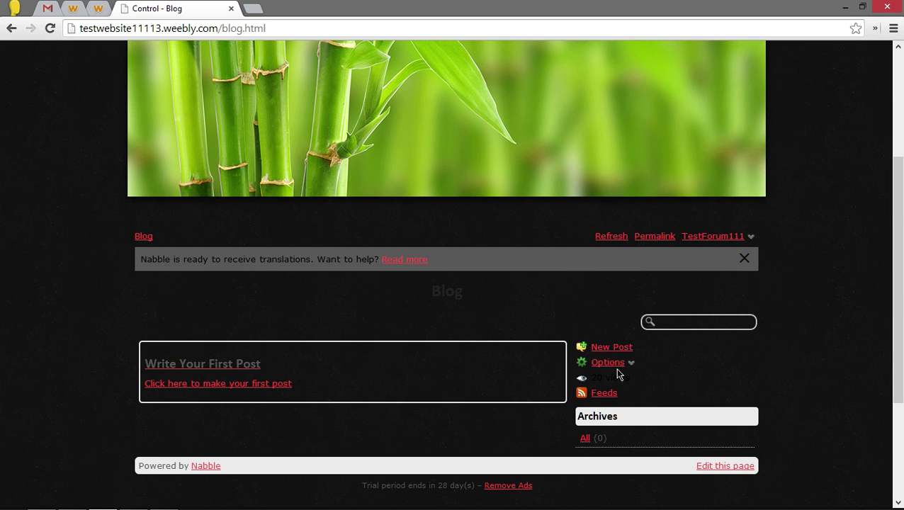
pyautogui.click(617, 370)
pyautogui.click(645, 462)
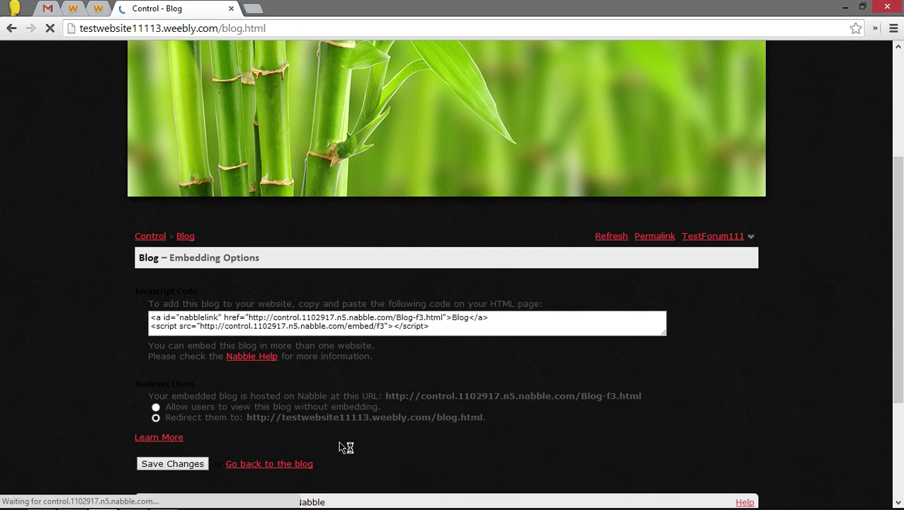
pyautogui.click(170, 465)
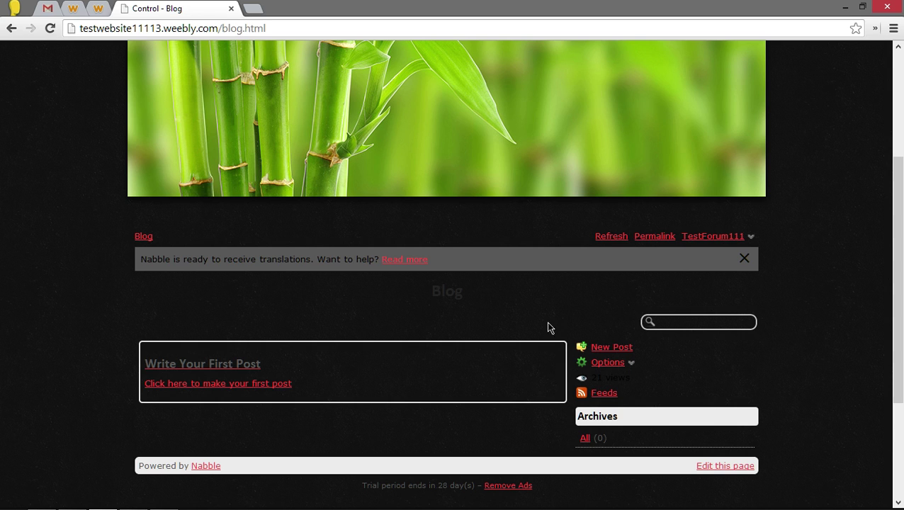
pyautogui.scroll(3, 602, 284)
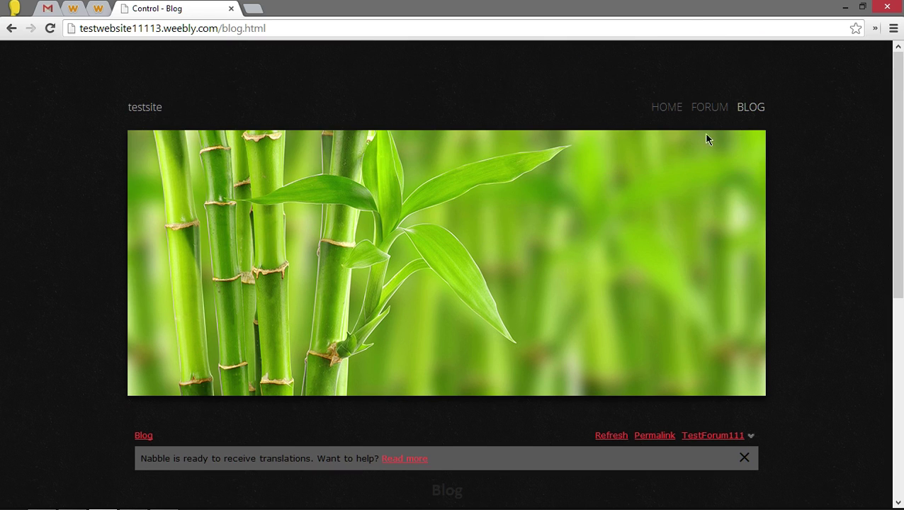
# Open the 'test' subforum from the site's Forum page and copy its page address
pyautogui.click(708, 110)
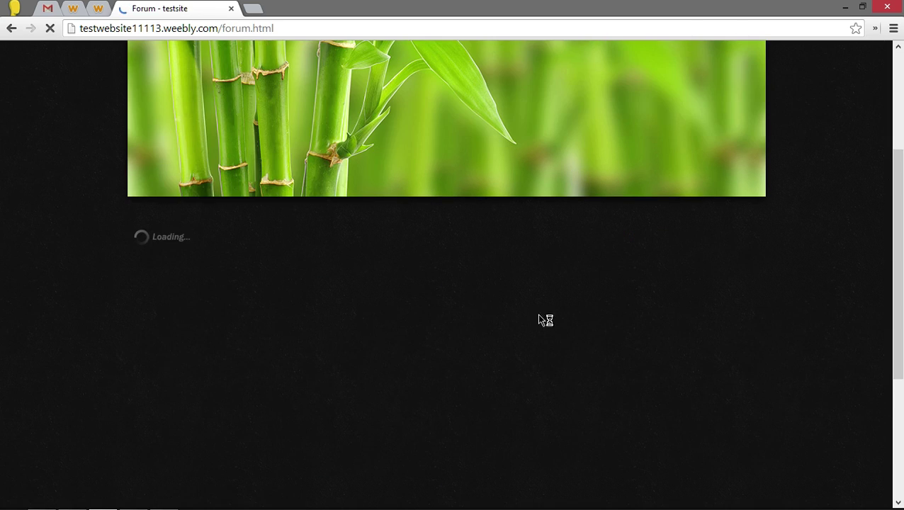
pyautogui.click(183, 388)
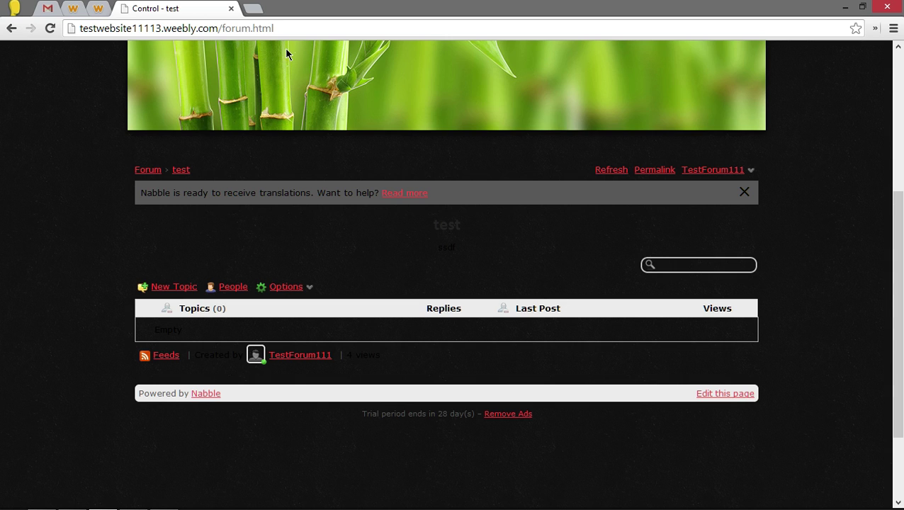
pyautogui.moveTo(290, 32); pyautogui.dragTo(45, 65)
pyautogui.hotkey('ctrl', 'c')
pyautogui.rightClick(144, 33)
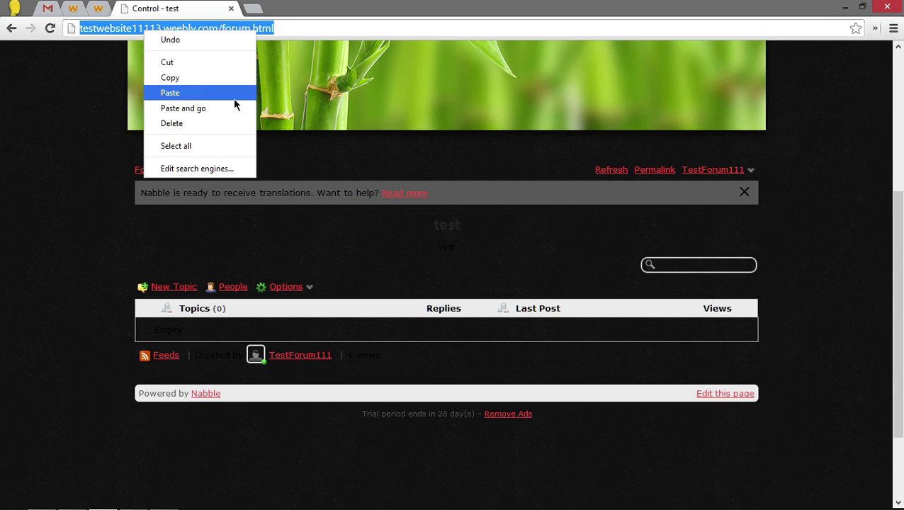
pyautogui.click(202, 77)
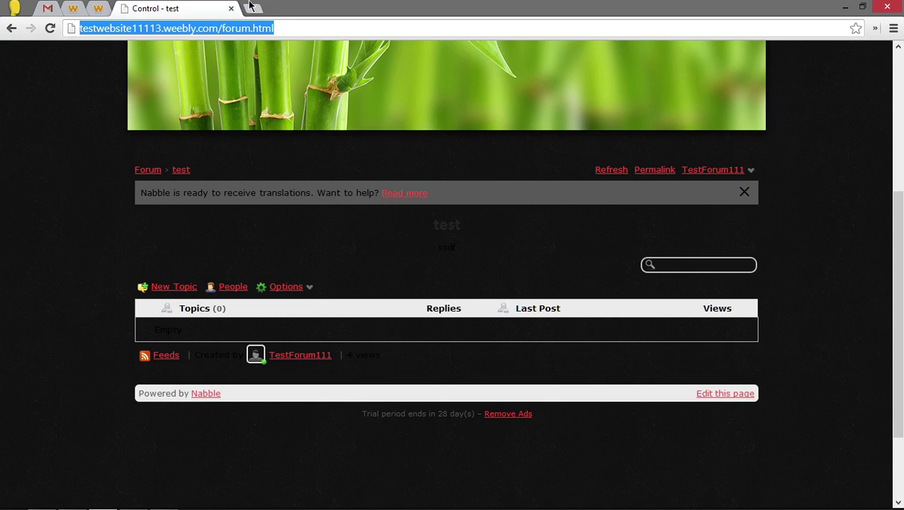
# Load the copied 'test' address in a new tab, which shows the main forum.html Forum
pyautogui.click(253, 8)
pyautogui.rightClick(246, 28)
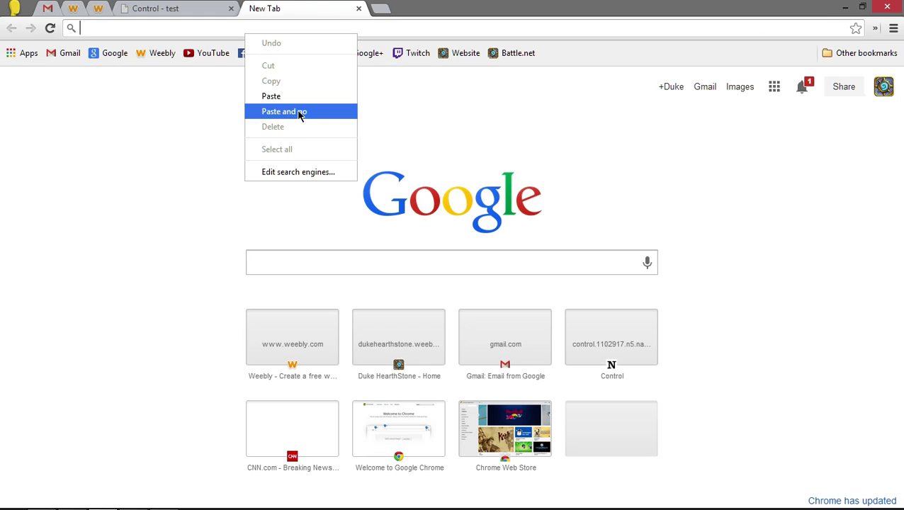
pyautogui.click(299, 113)
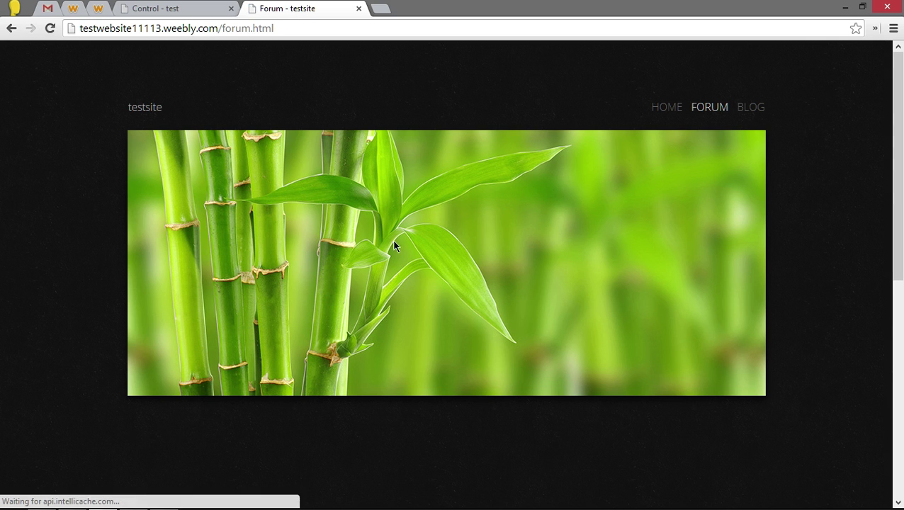
pyautogui.scroll(-1, 407, 249)
pyautogui.scroll(-3, 409, 252)
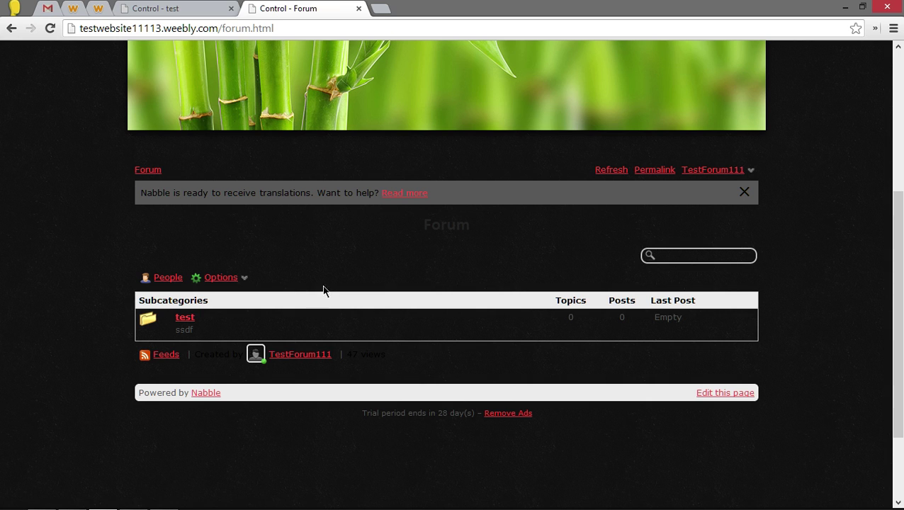
# Close the extra tab and copy the 'test' subforum's page address from its Permalink
pyautogui.click(358, 9)
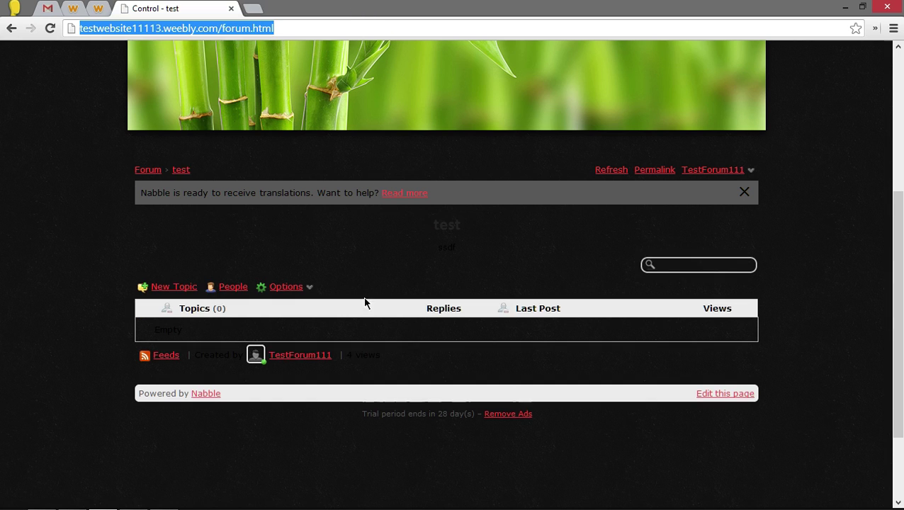
pyautogui.scroll(1, 368, 311)
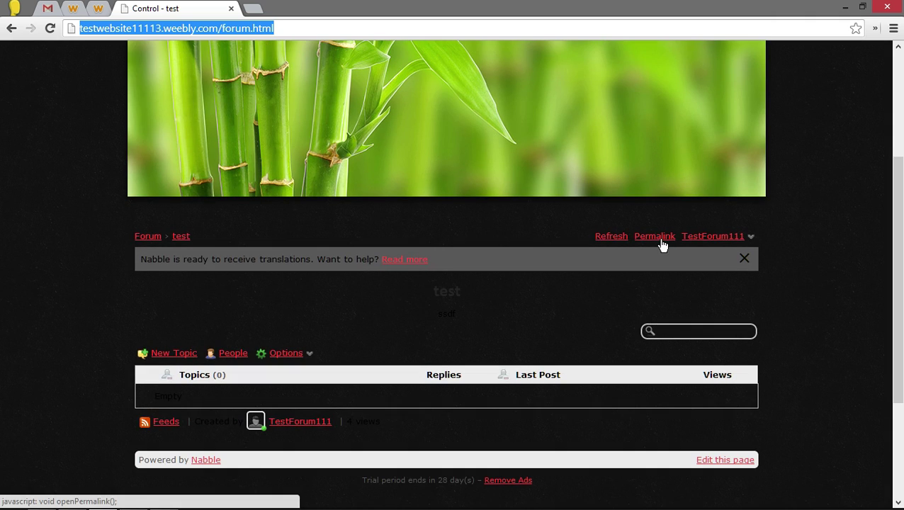
pyautogui.click(661, 245)
pyautogui.rightClick(435, 102)
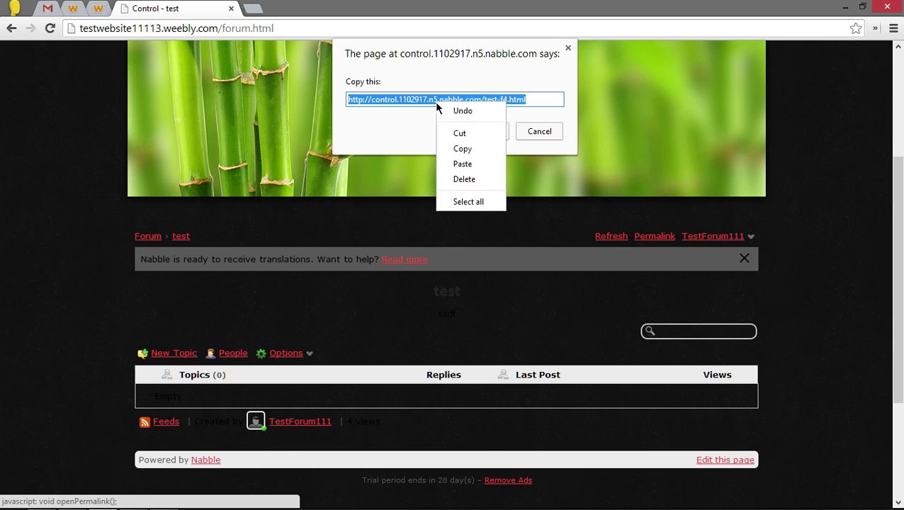
pyautogui.click(468, 148)
pyautogui.click(477, 134)
# Load the copied address in a new tab and check, then cancel, the Permalink prompt
pyautogui.click(253, 8)
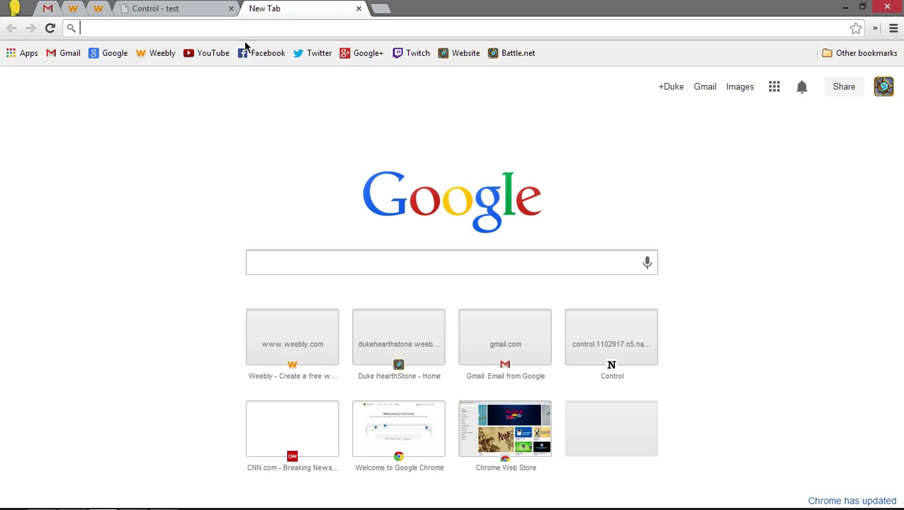
pyautogui.rightClick(247, 27)
pyautogui.click(319, 100)
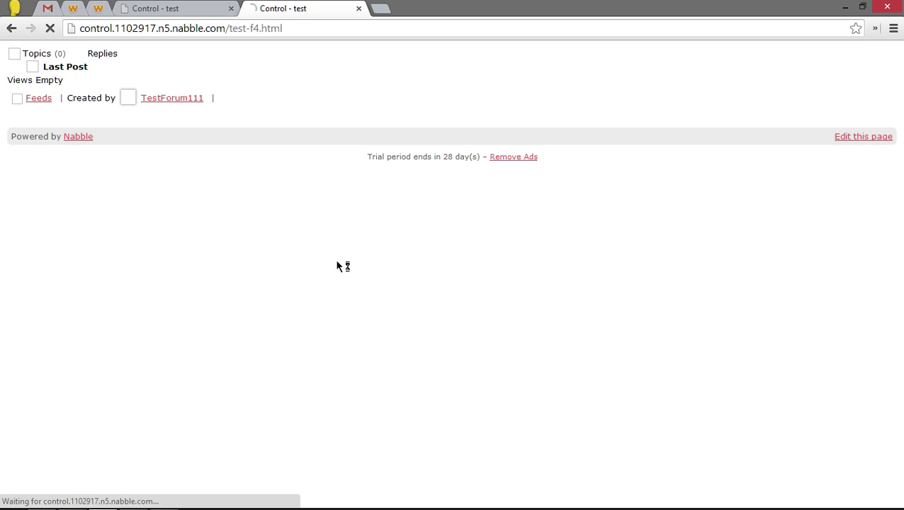
pyautogui.scroll(-4, 336, 375)
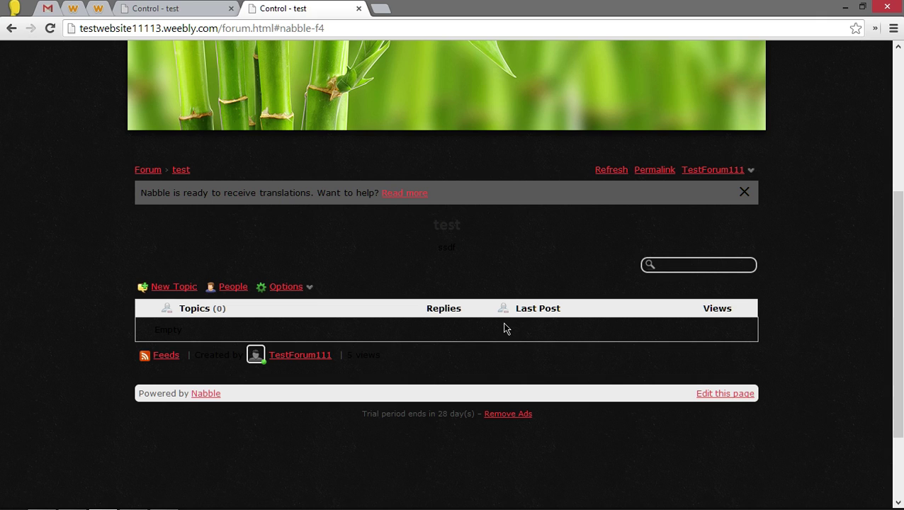
pyautogui.click(664, 176)
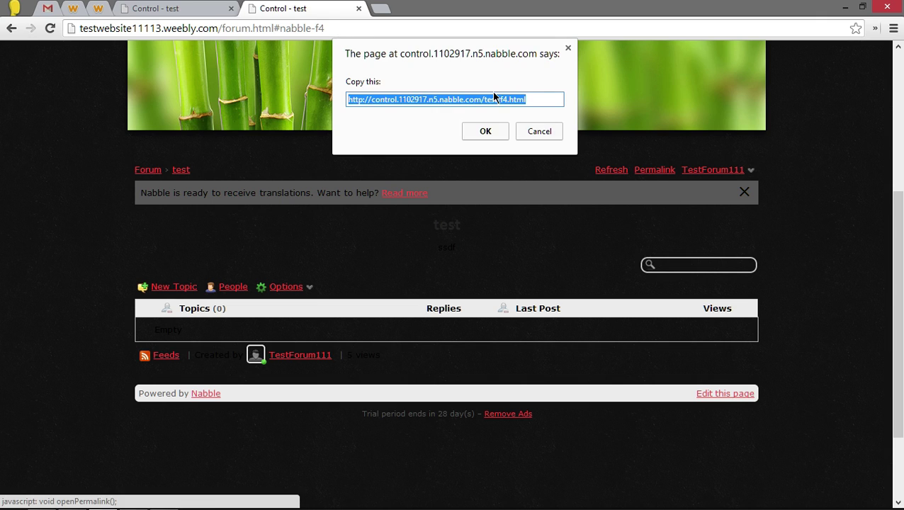
pyautogui.click(537, 133)
pyautogui.scroll(-2, 561, 239)
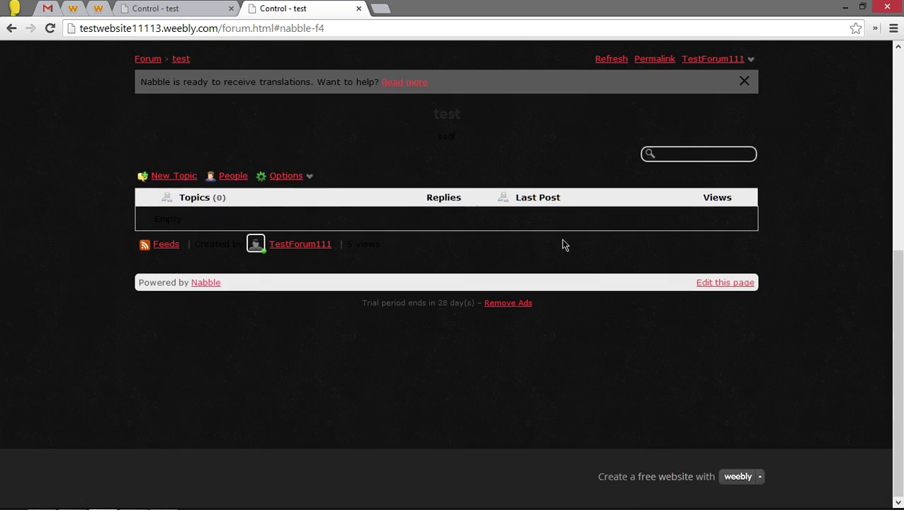
pyautogui.scroll(3, 574, 262)
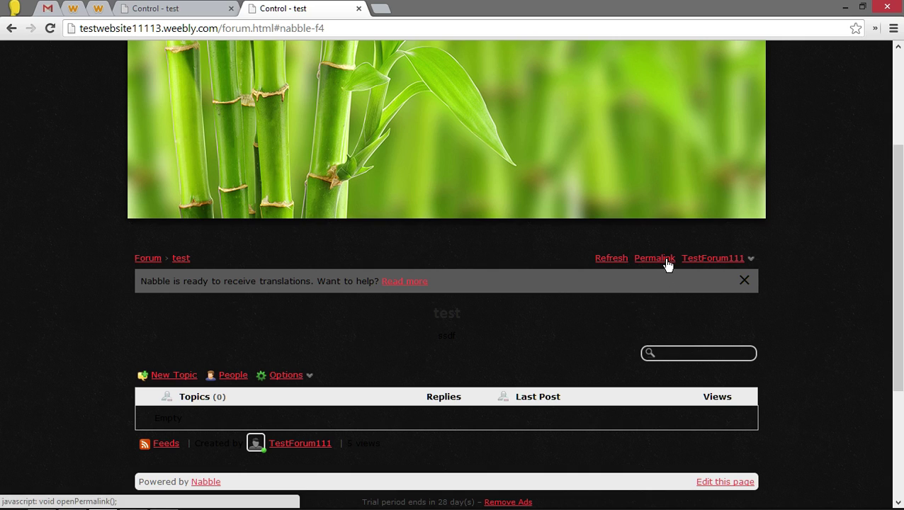
pyautogui.scroll(-1, 554, 310)
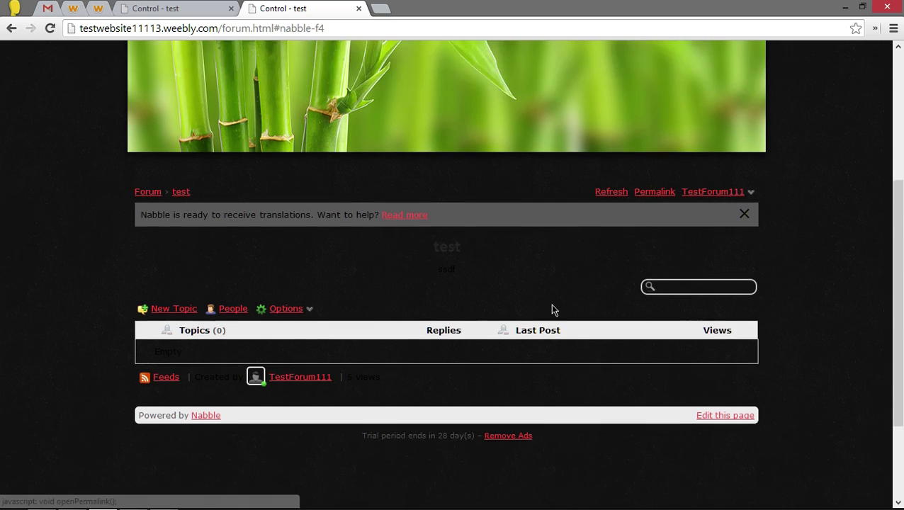
pyautogui.scroll(4, 554, 310)
pyautogui.scroll(-2, 551, 186)
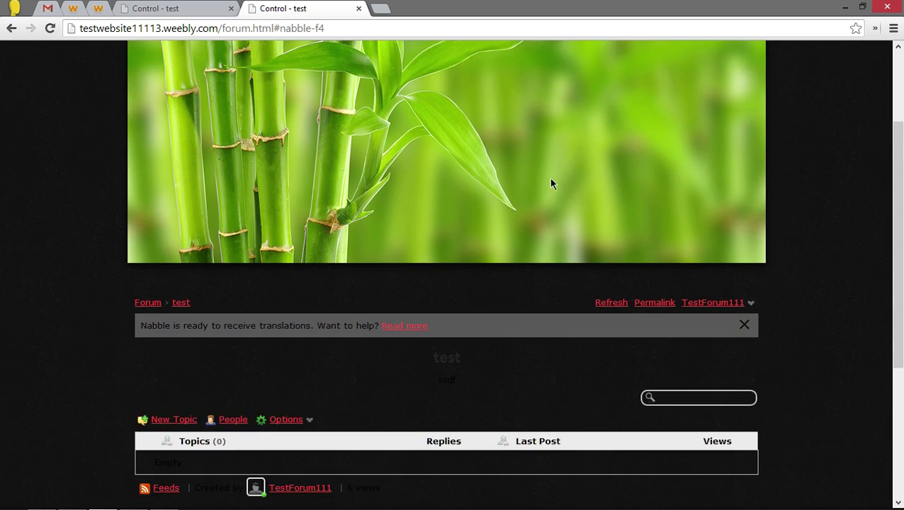
pyautogui.scroll(2, 551, 186)
# Close both 'Control - test' forum tabs
pyautogui.click(227, 16)
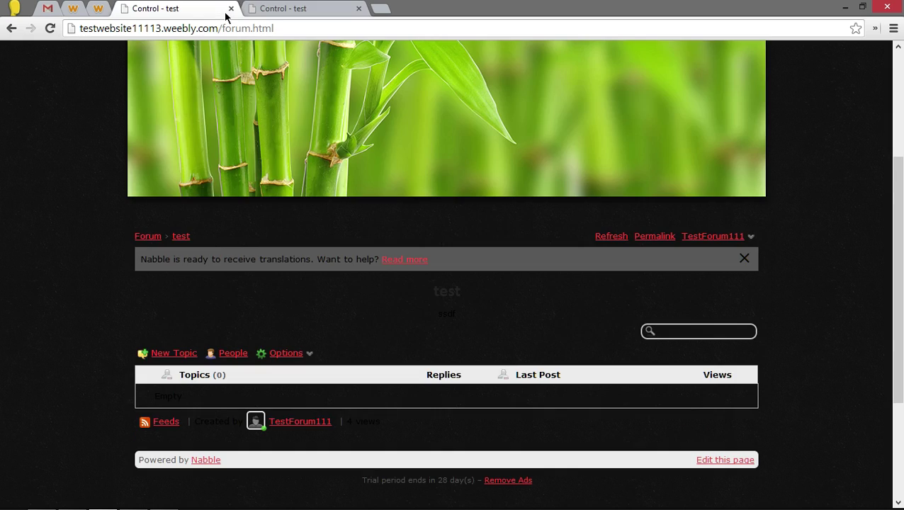
pyautogui.click(231, 8)
pyautogui.click(231, 8)
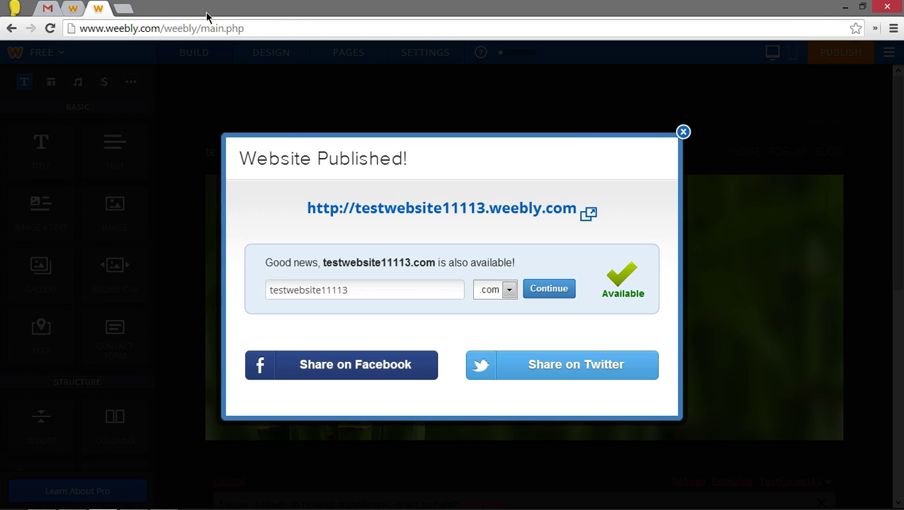
# Dismiss the 'Website Published!' notice and scroll down to the embedded forum element
pyautogui.click(683, 132)
pyautogui.scroll(-2, 365, 135)
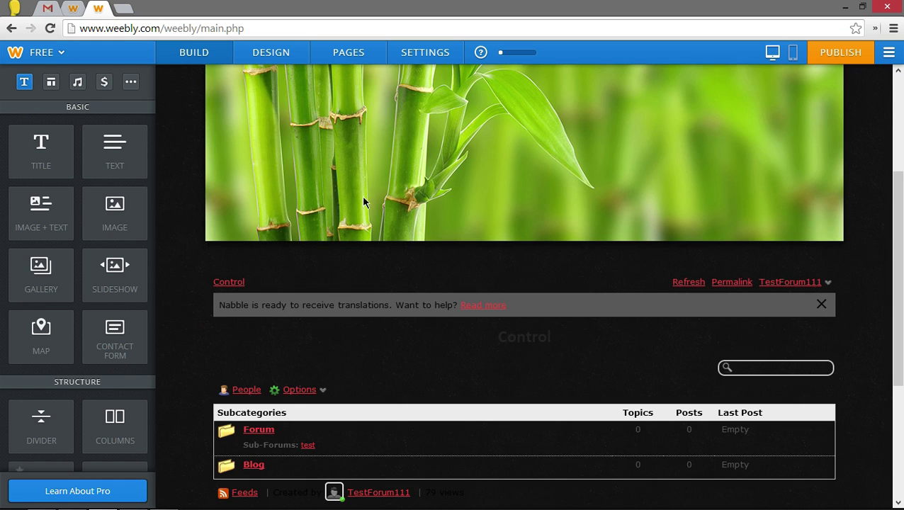
pyautogui.scroll(-1, 411, 273)
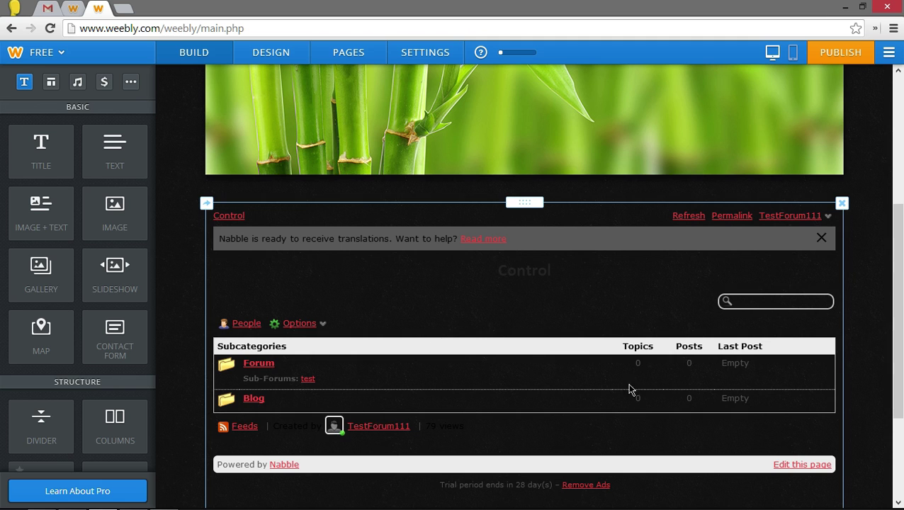
pyautogui.scroll(-2, 559, 347)
pyautogui.scroll(2, 569, 329)
pyautogui.scroll(-1, 594, 316)
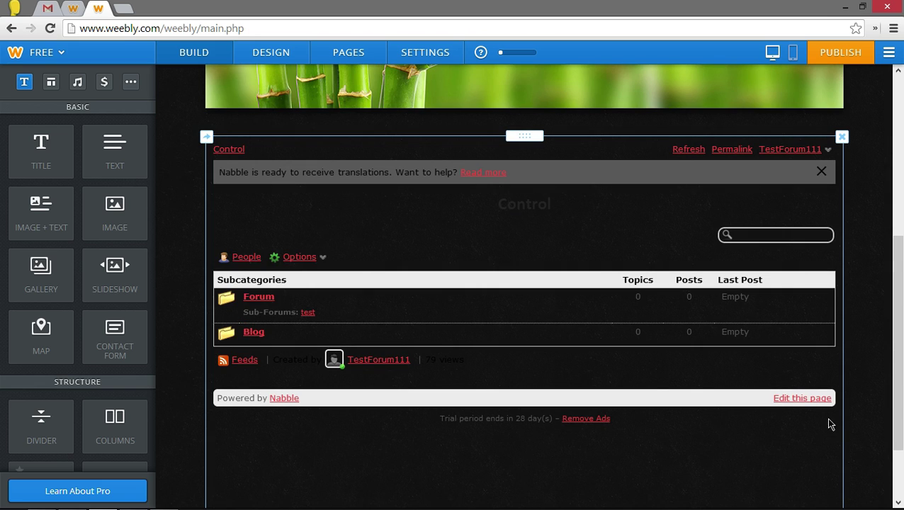
# Search the Nabble macros for show_ad and open its existing override from the results
pyautogui.click(801, 398)
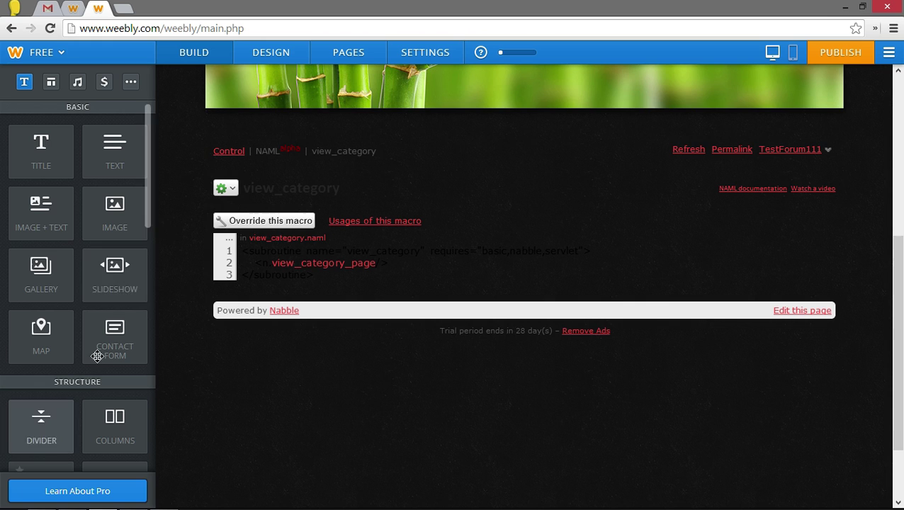
pyautogui.click(221, 191)
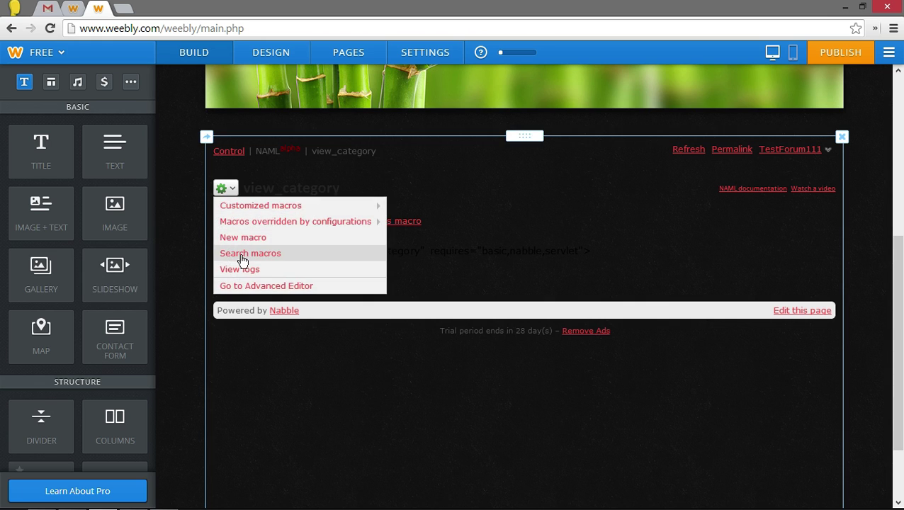
pyautogui.click(243, 254)
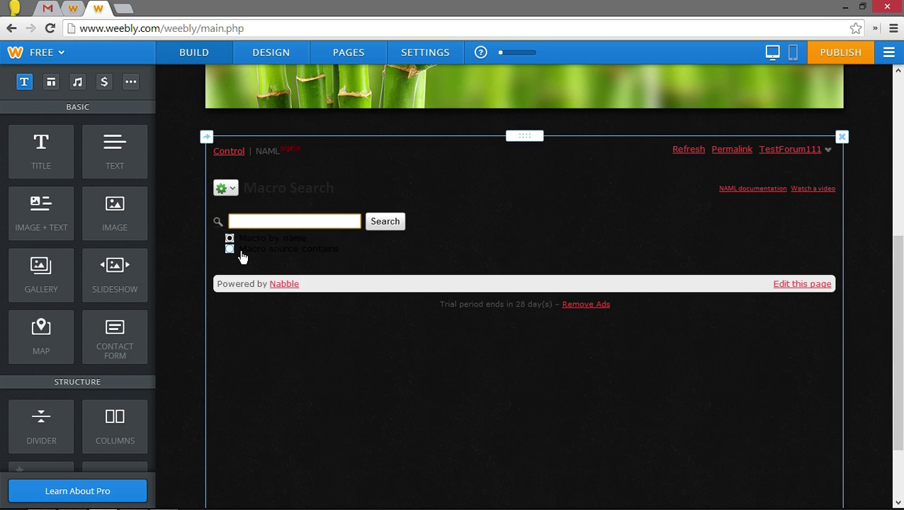
pyautogui.write('s')
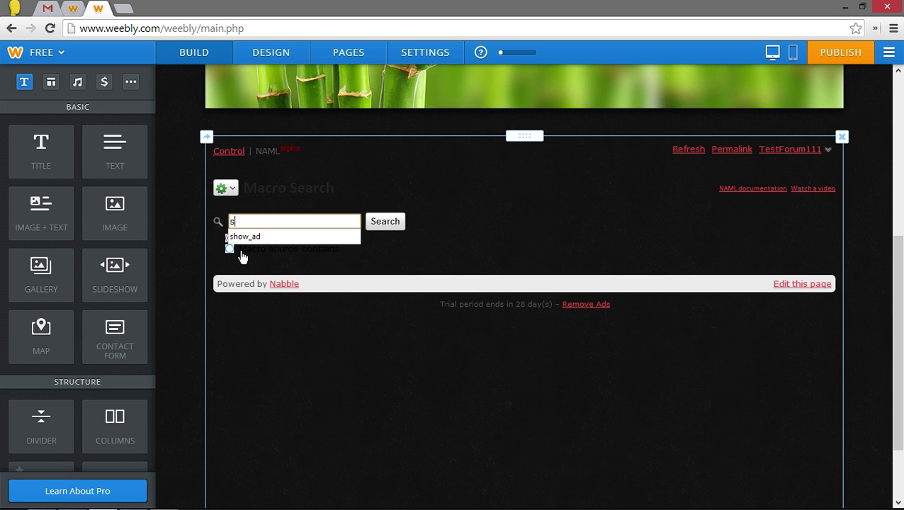
pyautogui.click(280, 238)
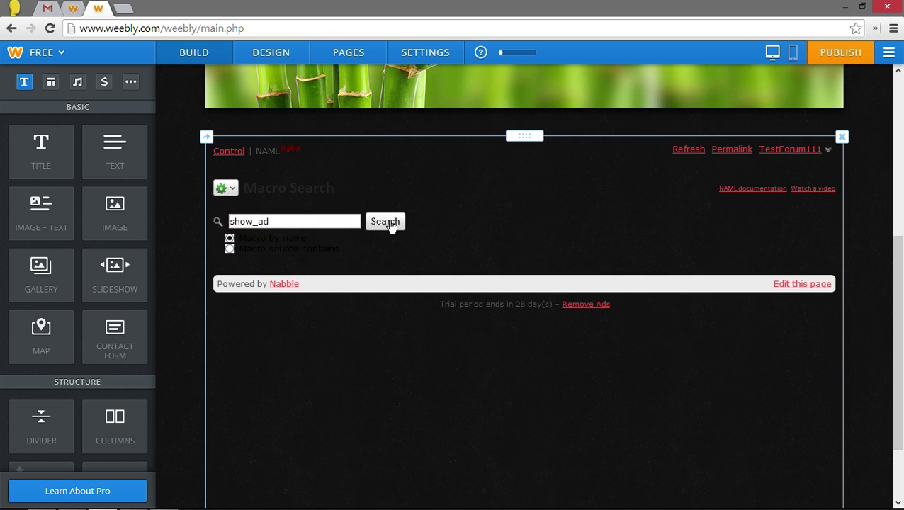
pyautogui.click(389, 224)
pyautogui.click(252, 307)
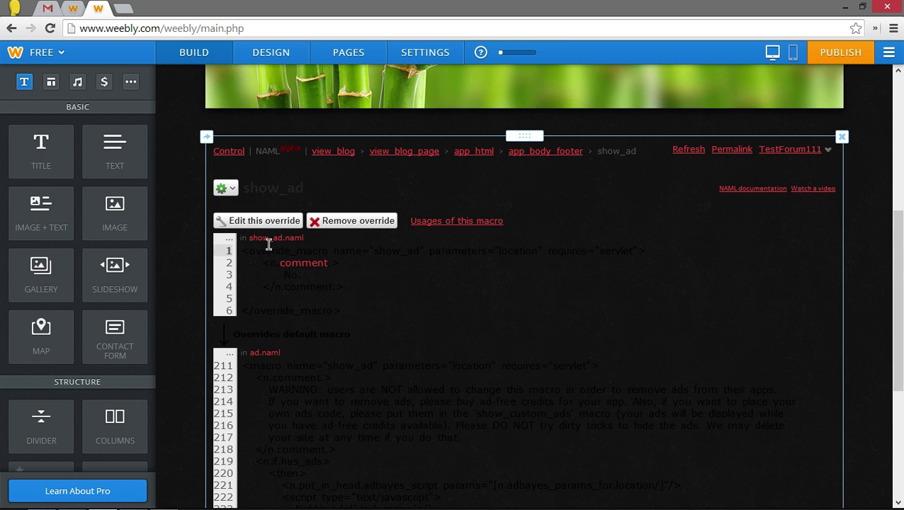
# Review the ad.naml warning and save the show_ad override holding only the comment 'No.'
pyautogui.click(261, 222)
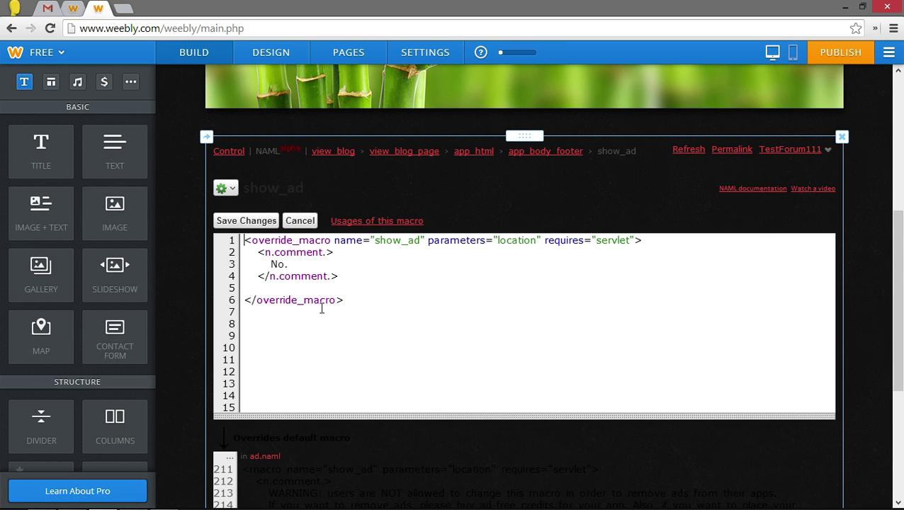
pyautogui.moveTo(357, 301); pyautogui.dragTo(202, 229)
pyautogui.scroll(-1, 471, 360)
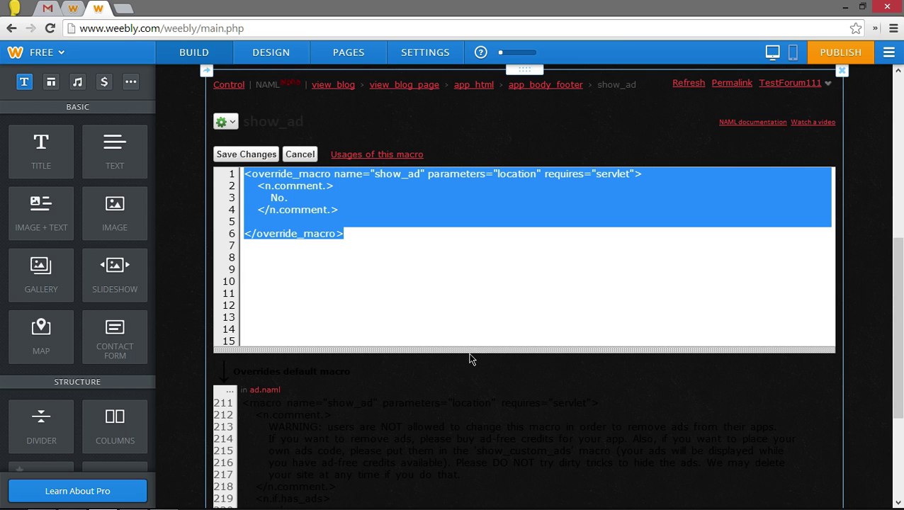
pyautogui.scroll(-1, 479, 231)
pyautogui.scroll(1, 475, 279)
pyautogui.scroll(-1, 461, 260)
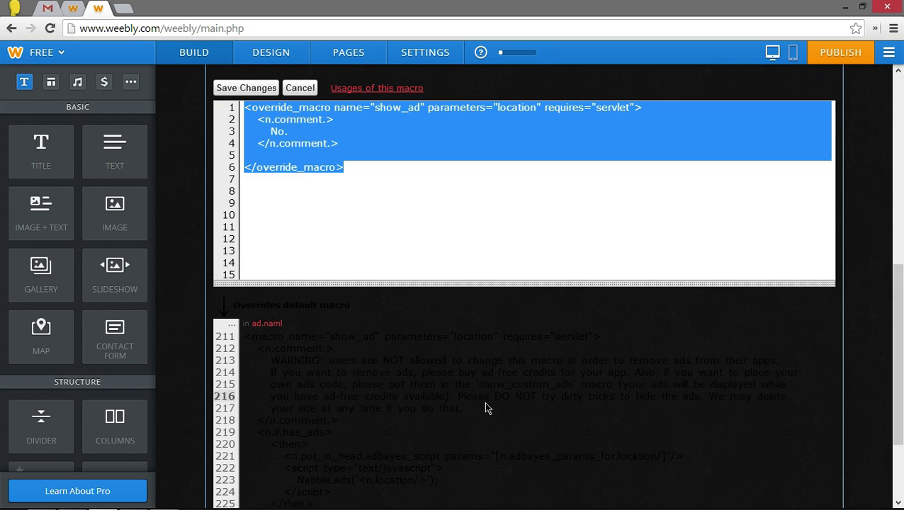
pyautogui.moveTo(472, 411); pyautogui.dragTo(256, 360)
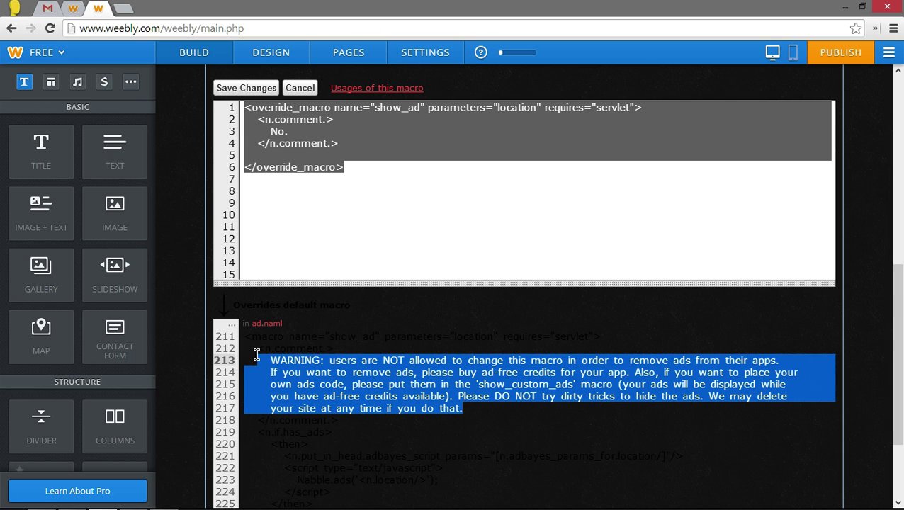
pyautogui.scroll(3, 459, 405)
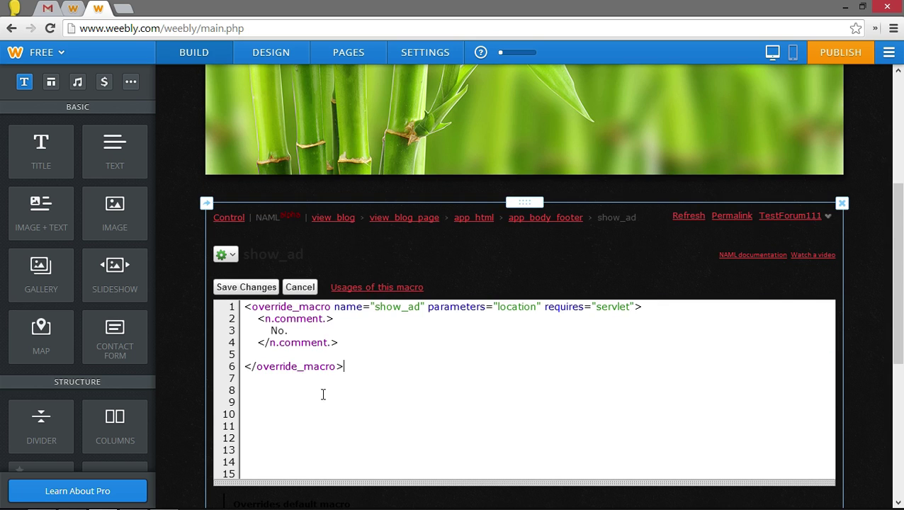
pyautogui.scroll(-2, 323, 395)
pyautogui.scroll(1, 607, 247)
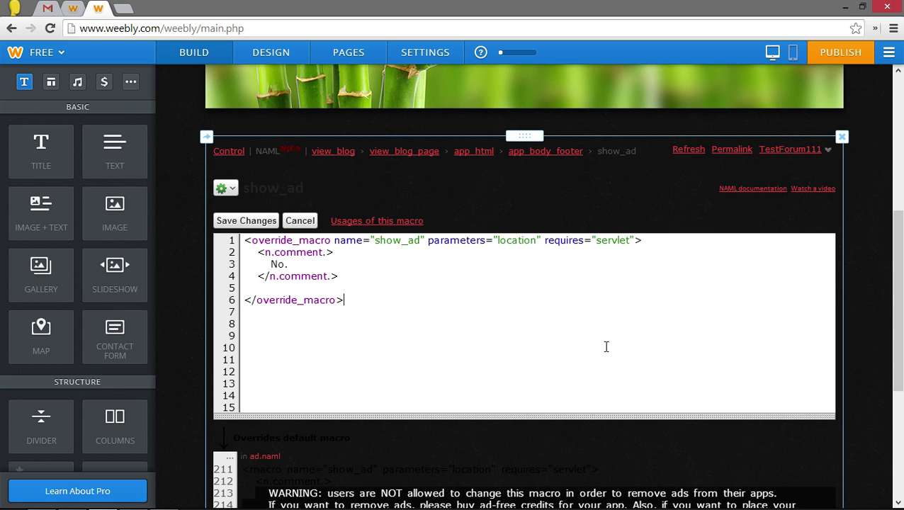
pyautogui.hotkey('ctrl', 'a')
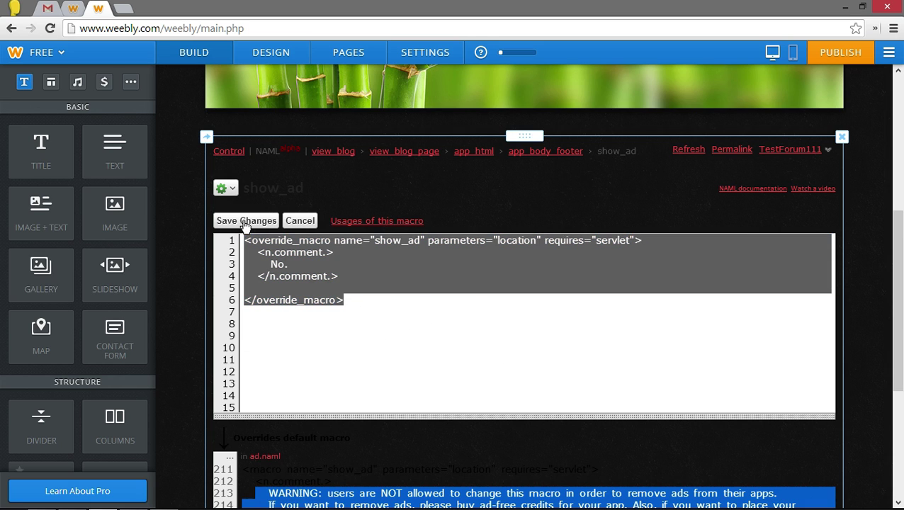
pyautogui.click(246, 222)
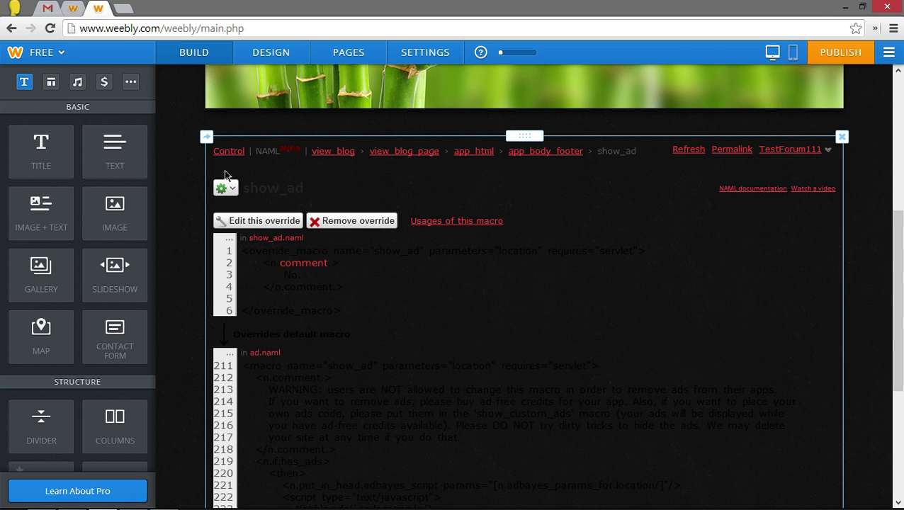
# Return to the forum's Control overview and bring up the view_category macro page
pyautogui.click(229, 151)
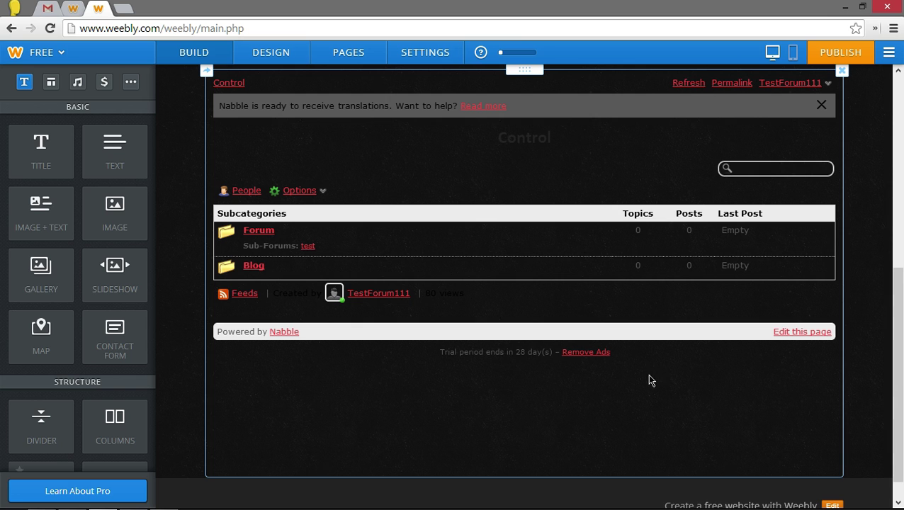
pyautogui.scroll(4, 649, 375)
pyautogui.scroll(-1, 533, 381)
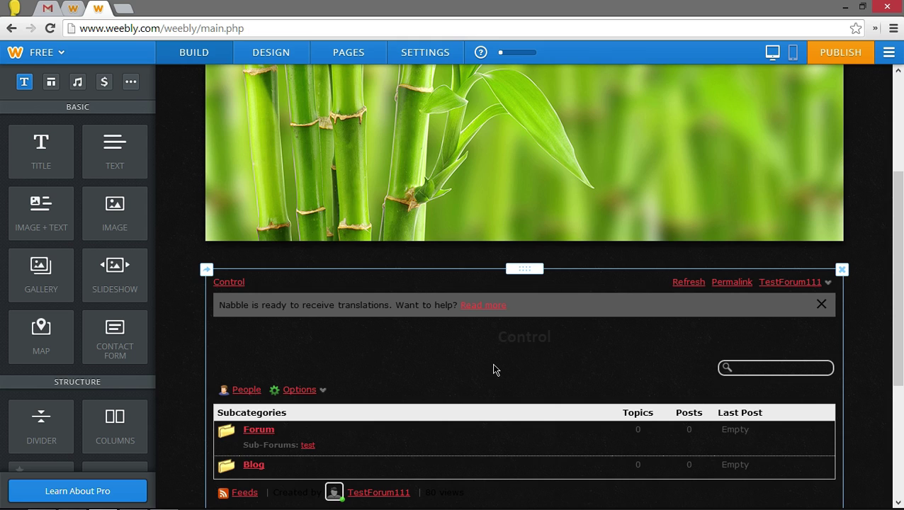
pyautogui.scroll(-3, 673, 416)
pyautogui.click(809, 333)
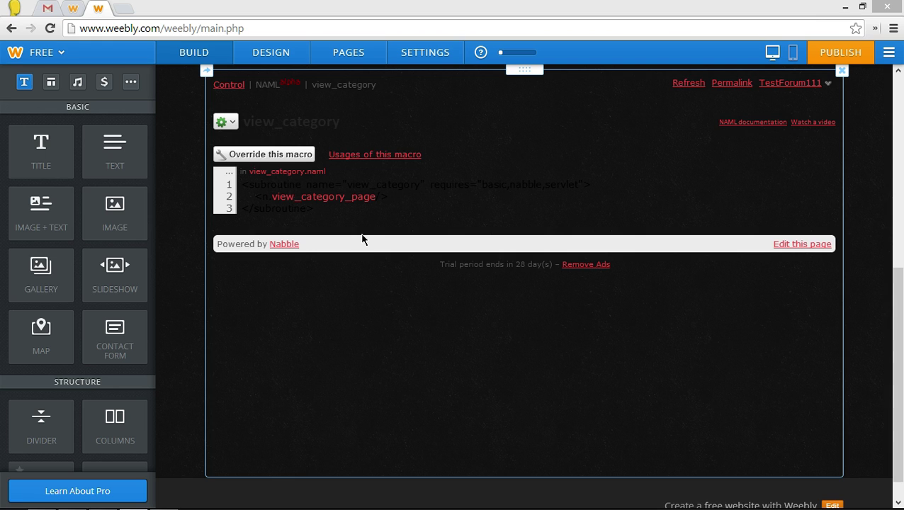
# Search the forum's macros for view_category_page and open that macro
pyautogui.click(232, 125)
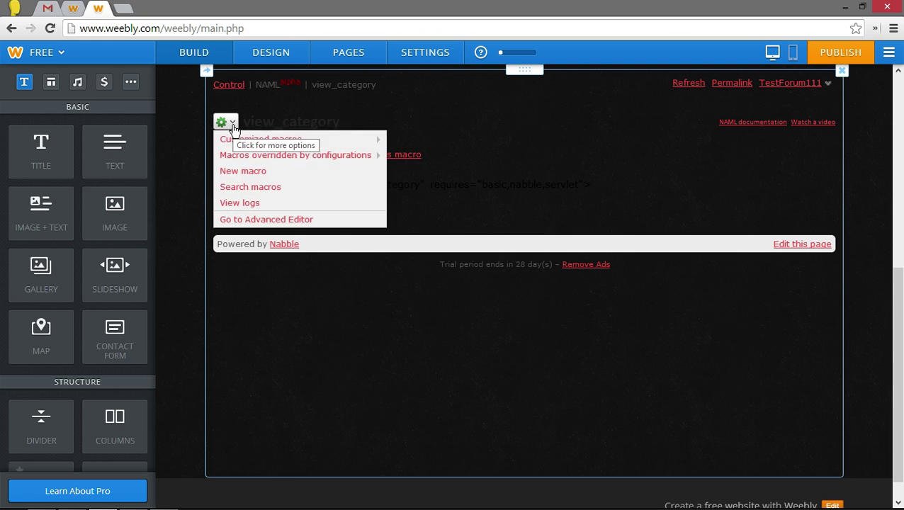
pyautogui.click(247, 187)
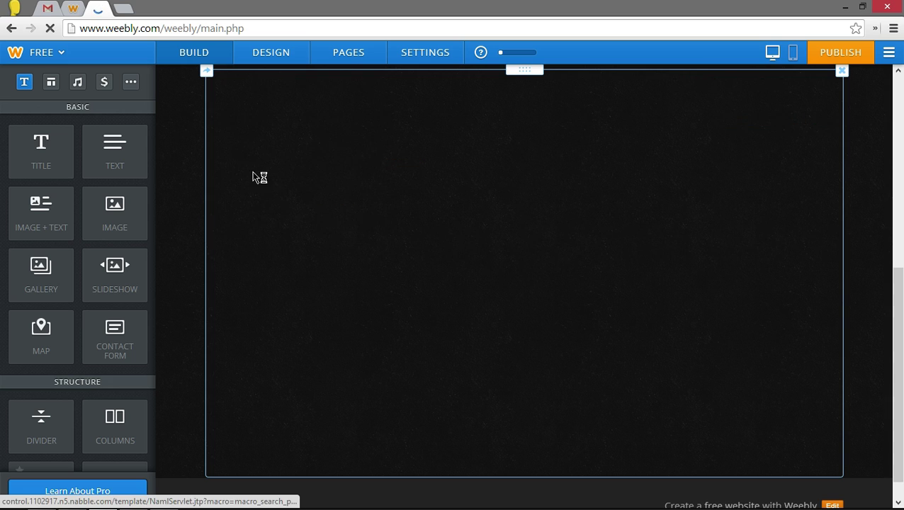
pyautogui.rightClick(257, 156)
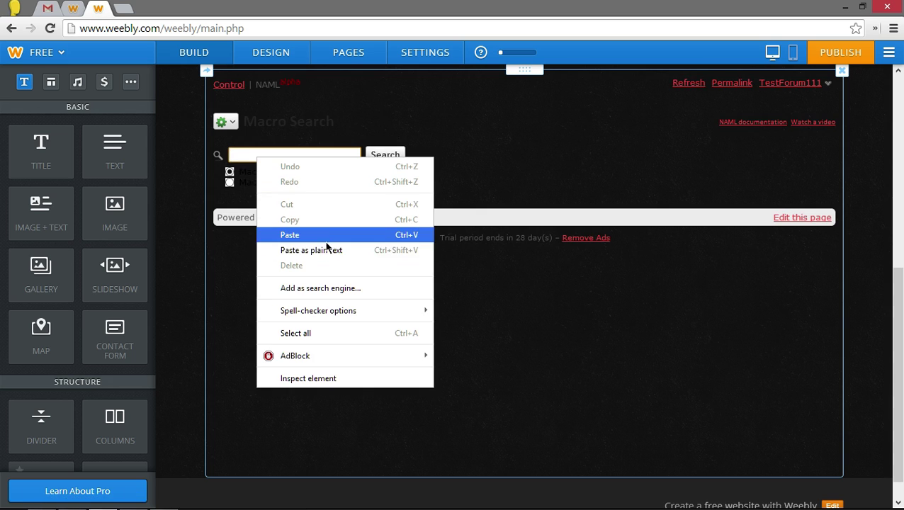
pyautogui.click(324, 237)
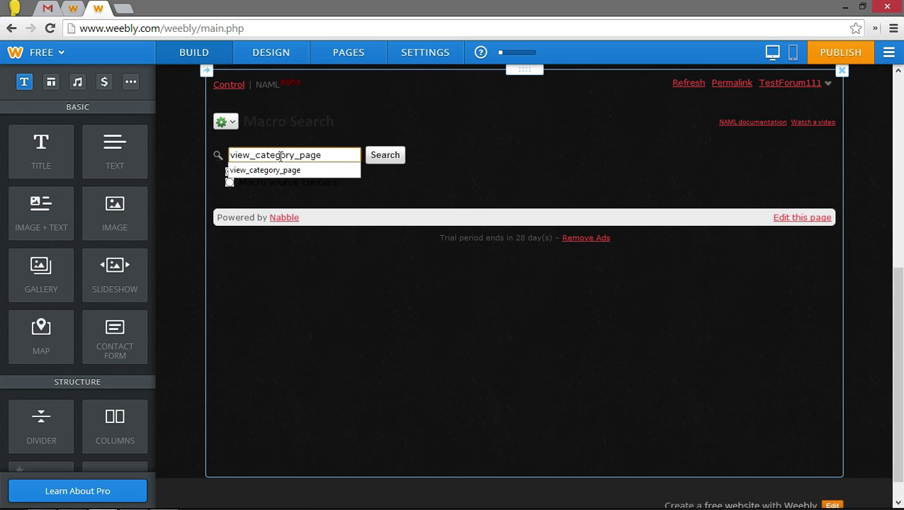
pyautogui.click(382, 157)
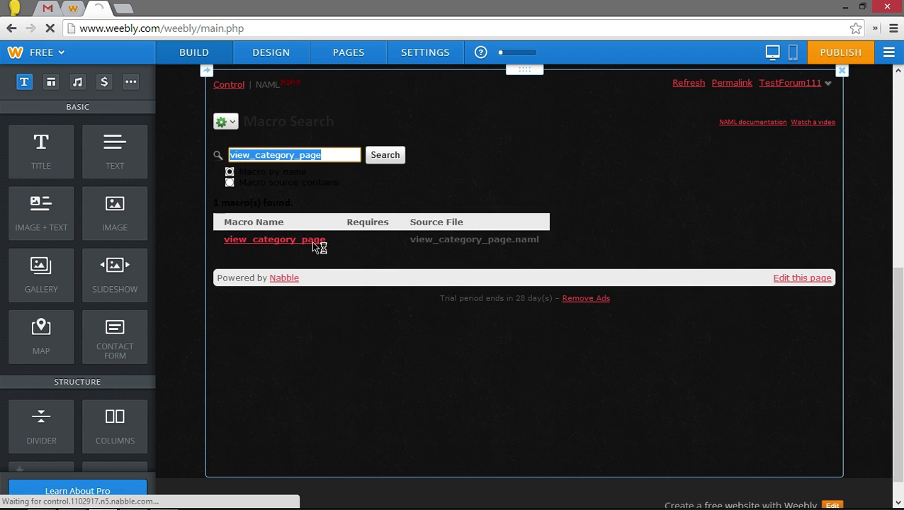
pyautogui.click(293, 240)
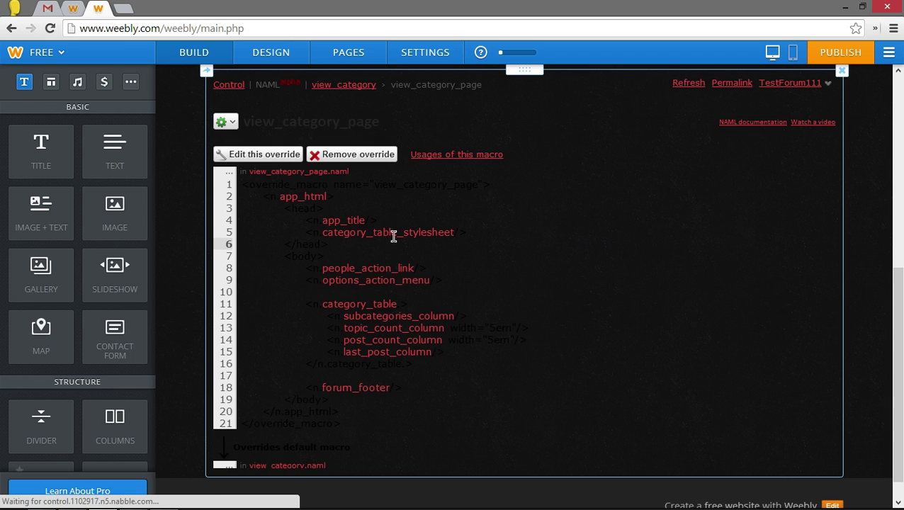
# Replace the view_category_page override code with the new 21-line version and save it
pyautogui.click(261, 154)
pyautogui.scroll(-3, 456, 264)
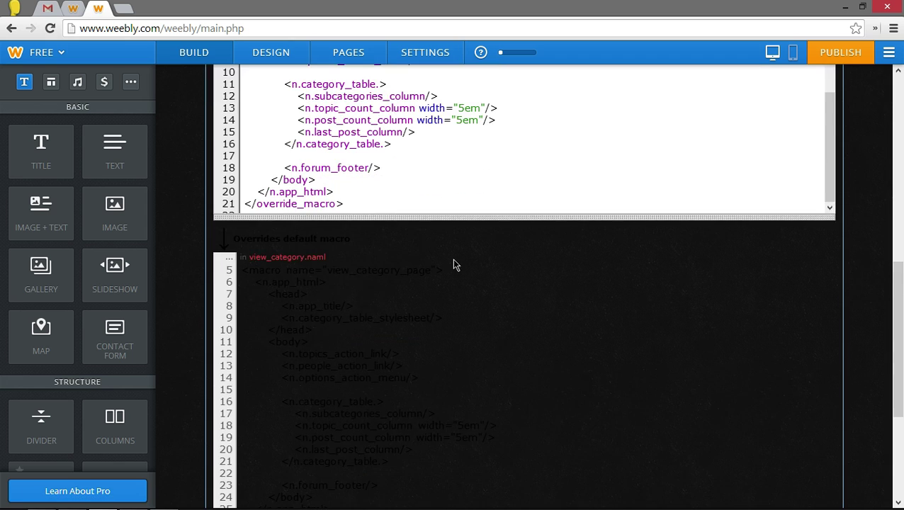
pyautogui.click(363, 211)
pyautogui.hotkey('ctrl', 'a')
pyautogui.scroll(2, 363, 206)
pyautogui.scroll(2, 262, 115)
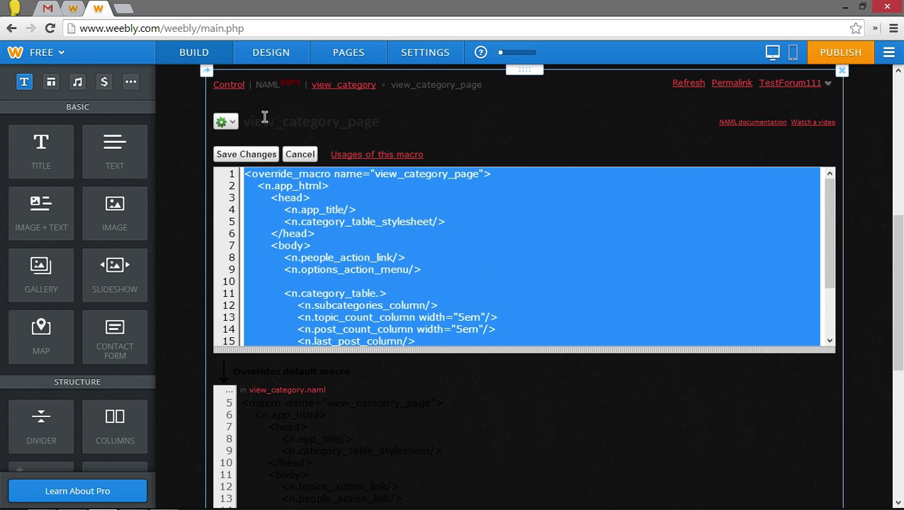
pyautogui.press('Delete')
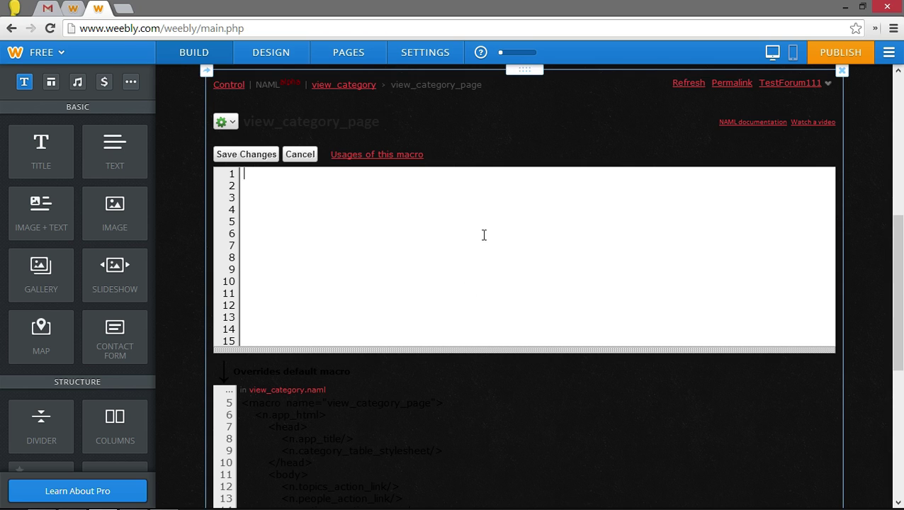
pyautogui.rightClick(401, 225)
pyautogui.click(452, 299)
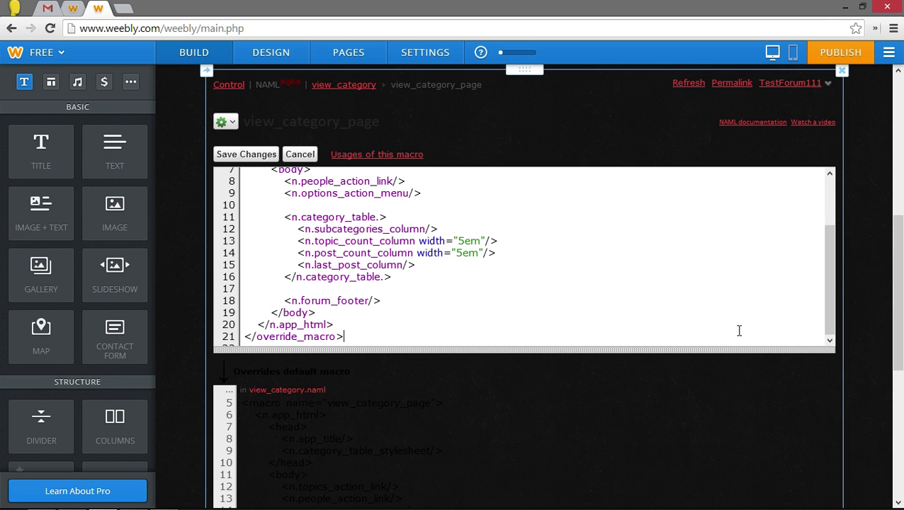
pyautogui.moveTo(835, 309); pyautogui.dragTo(803, 155)
pyautogui.click(246, 155)
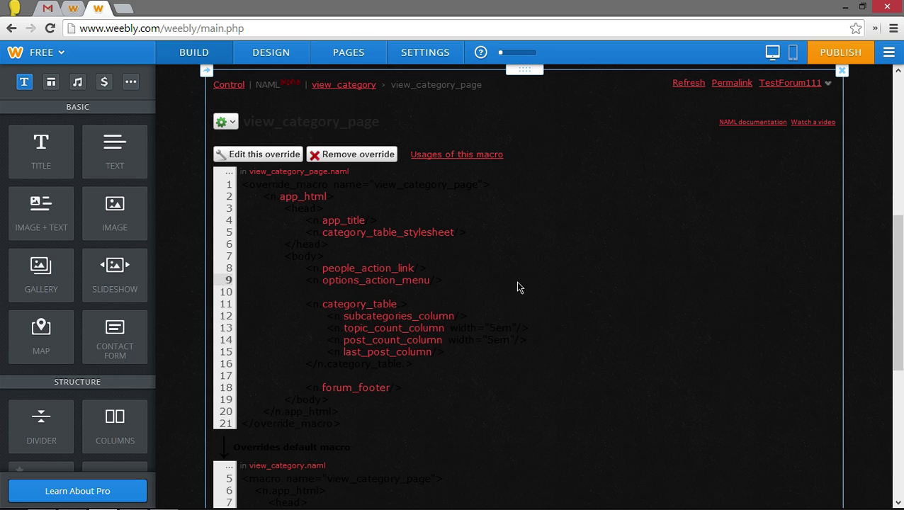
# Run a macro search for node_breadcrumbs, picking it from the 'node' suggestions
pyautogui.scroll(4, 614, 283)
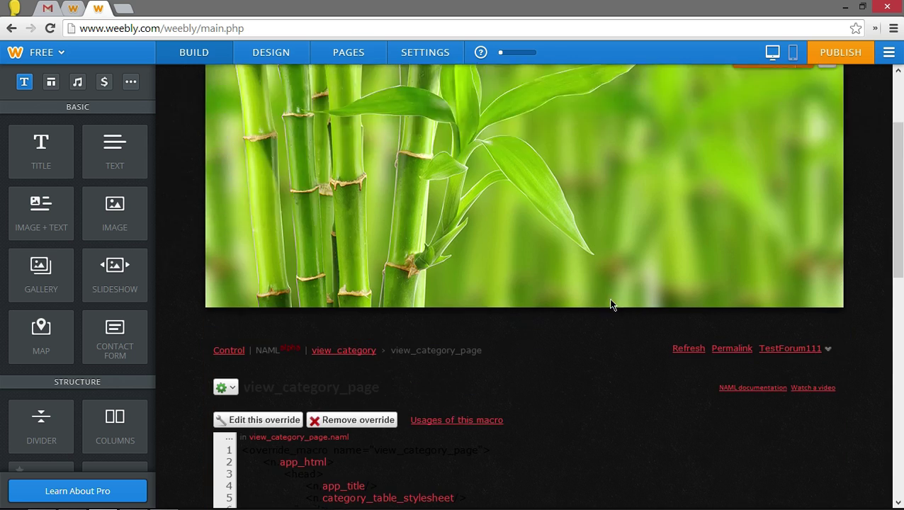
pyautogui.scroll(-3, 612, 307)
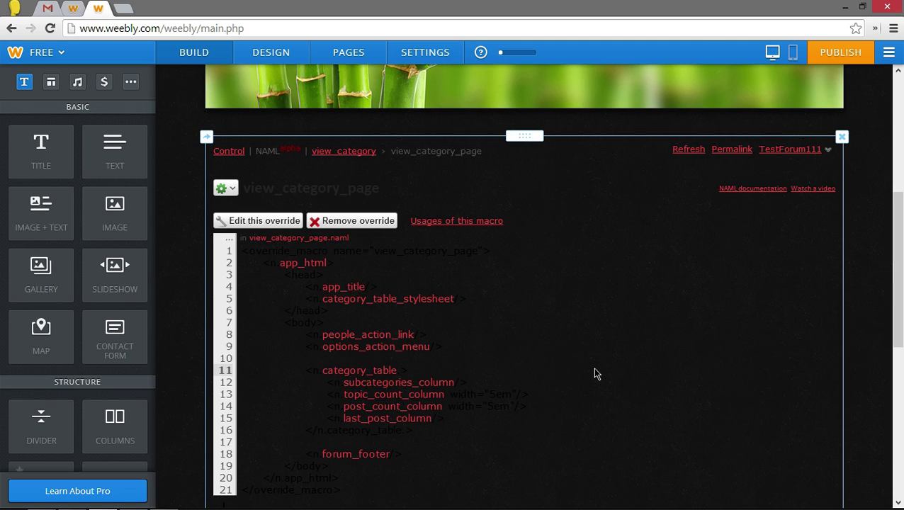
pyautogui.scroll(1, 497, 304)
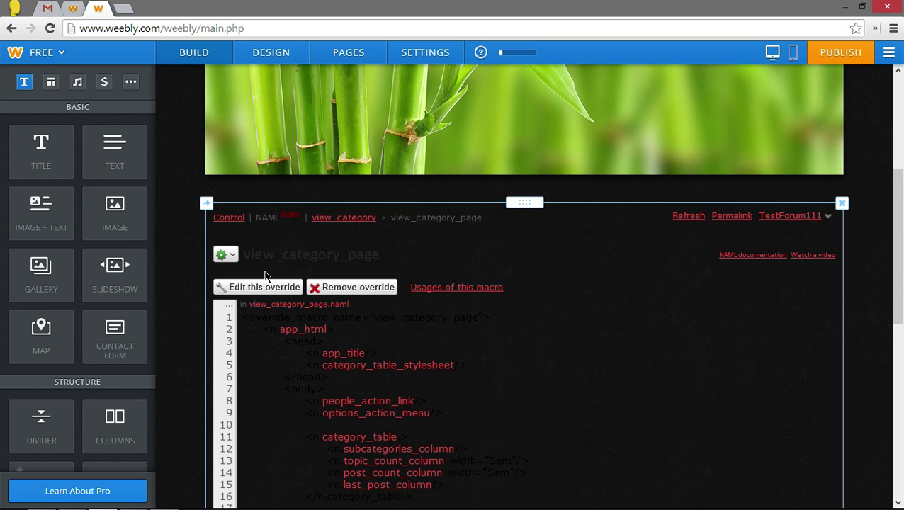
pyautogui.click(228, 255)
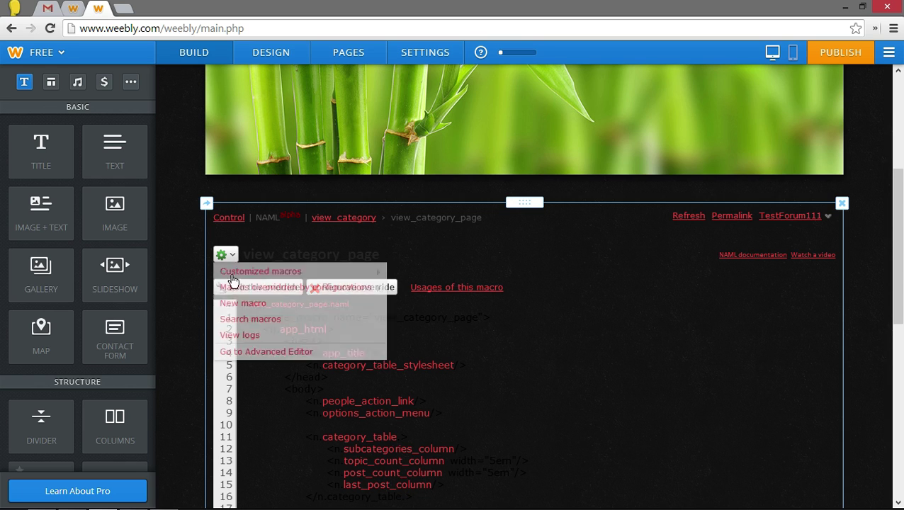
pyautogui.click(252, 320)
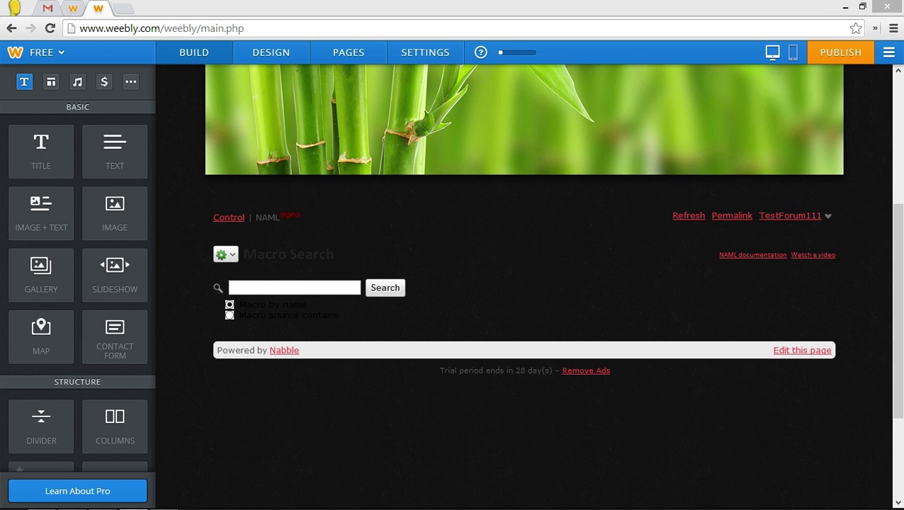
pyautogui.click(288, 282)
pyautogui.write('n')
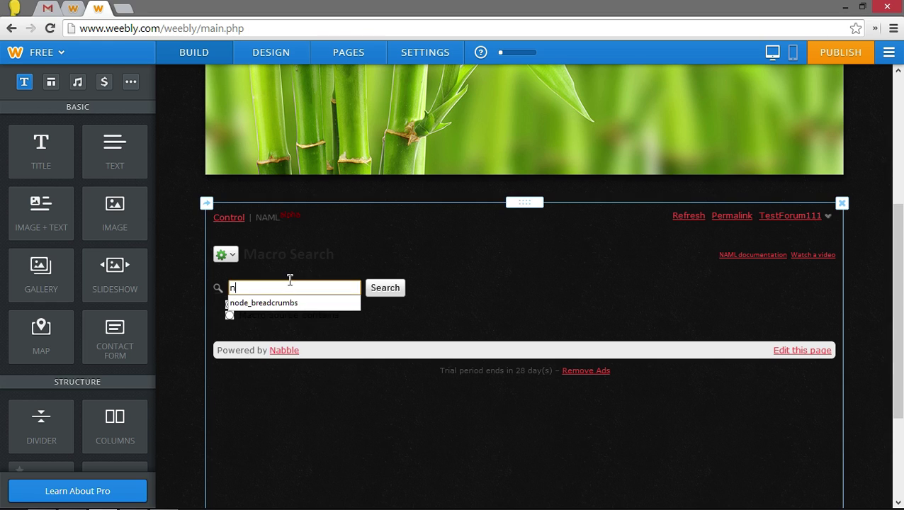
pyautogui.write('ode')
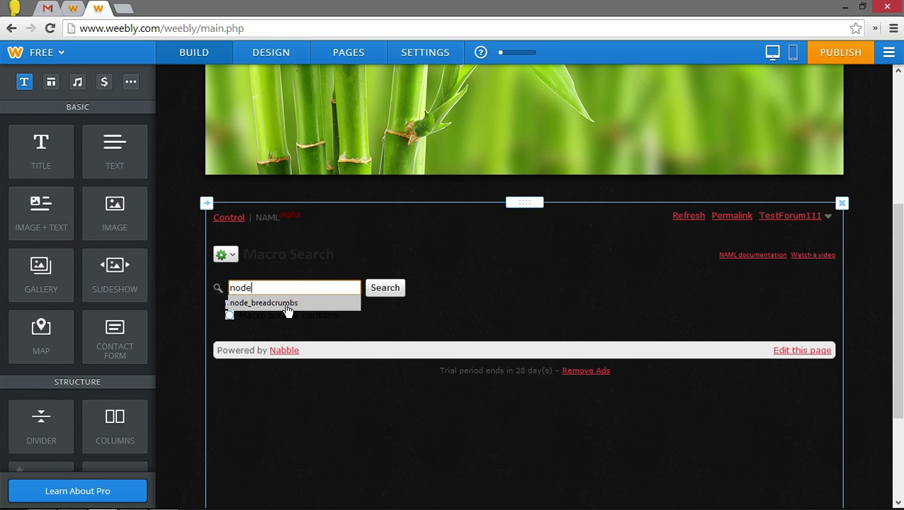
pyautogui.click(289, 303)
pyautogui.click(393, 294)
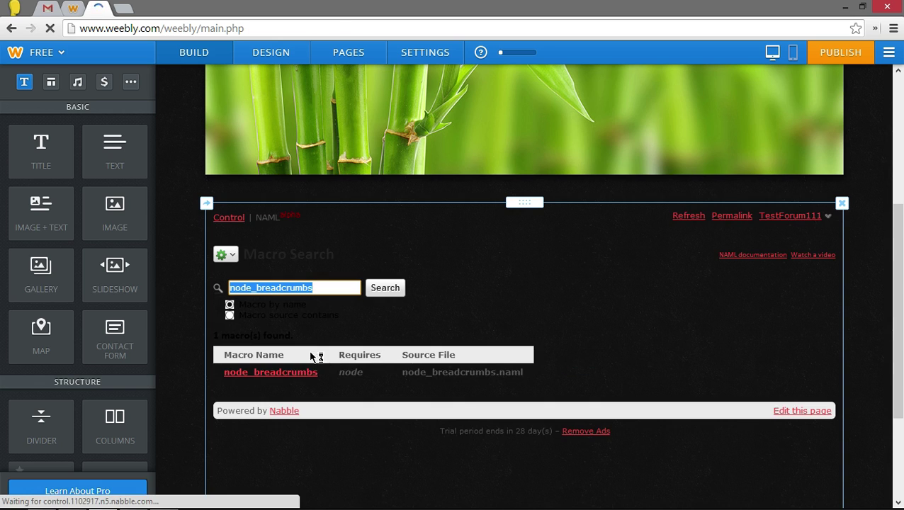
# Open node_breadcrumbs from the search results to view its override code
pyautogui.click(295, 373)
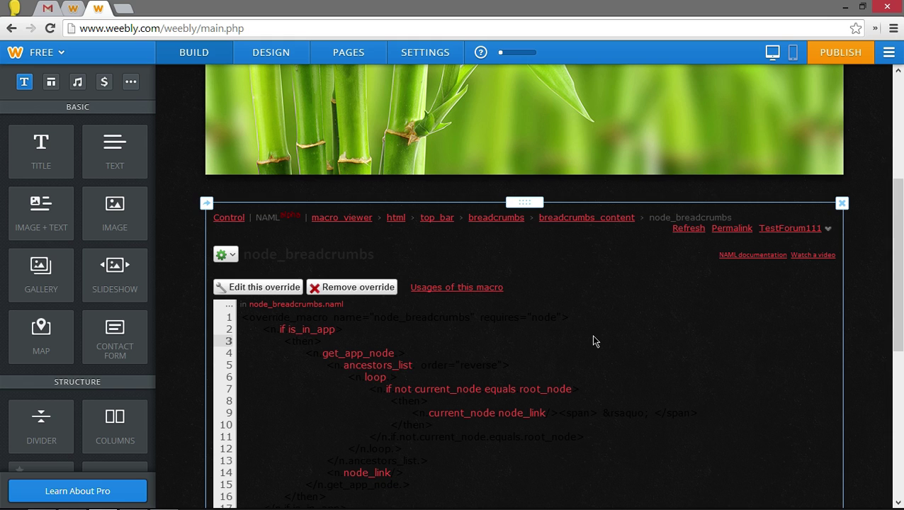
# Swap the node_breadcrumbs override for the new 18-line code and save the changes
pyautogui.click(286, 291)
pyautogui.scroll(-3, 419, 392)
pyautogui.tripleClick(478, 398)
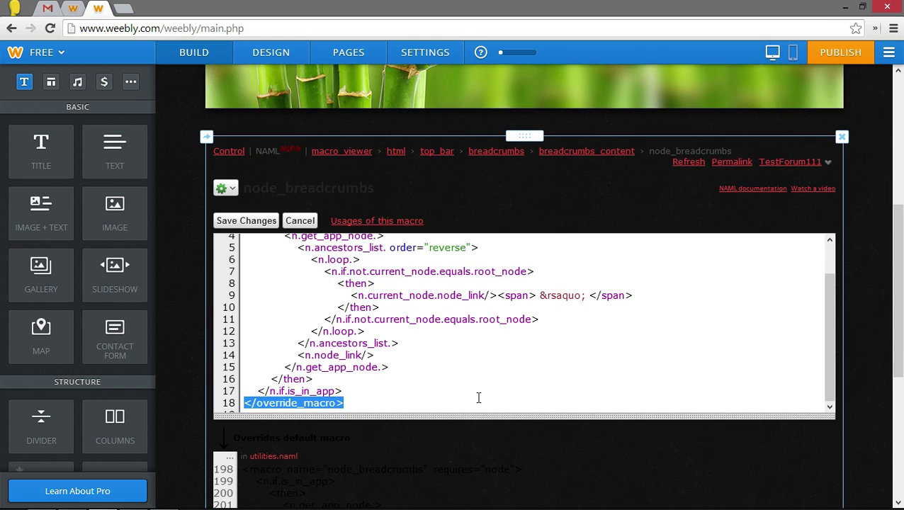
pyautogui.moveTo(356, 409); pyautogui.dragTo(137, 83)
pyautogui.press('Delete')
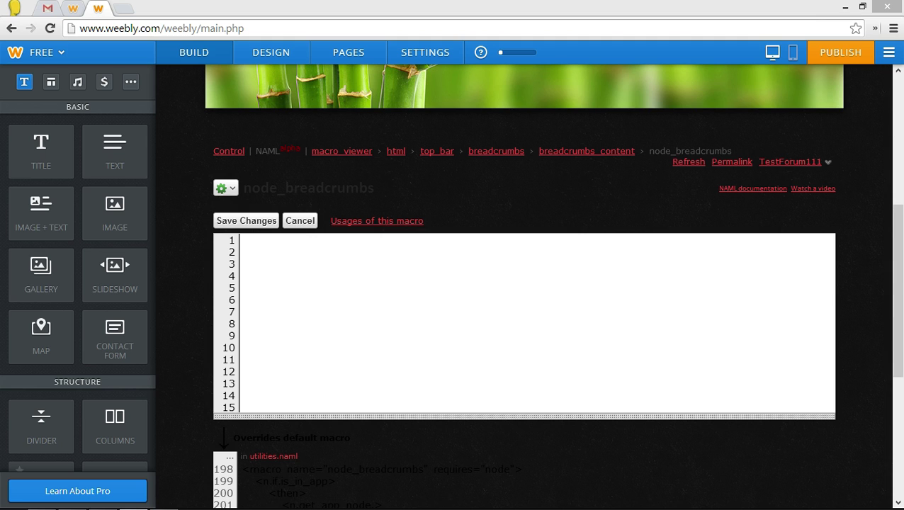
pyautogui.rightClick(489, 295)
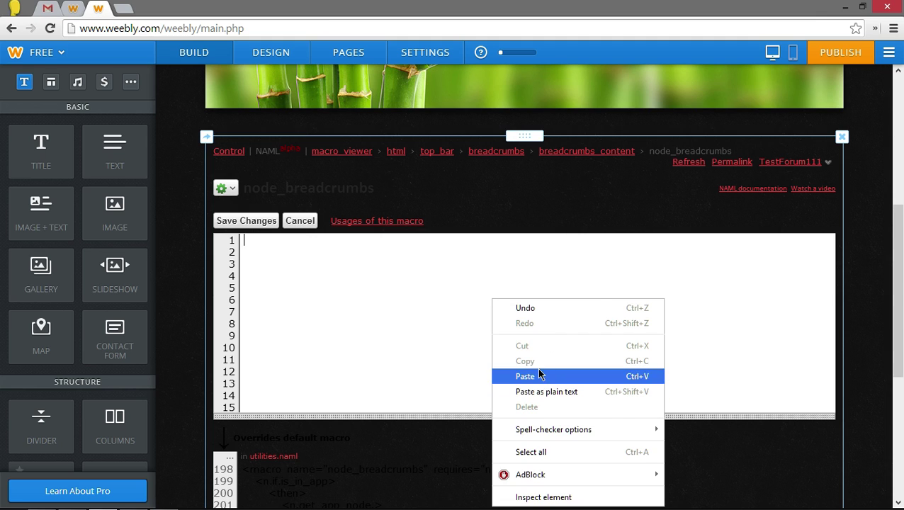
pyautogui.click(538, 376)
pyautogui.click(246, 221)
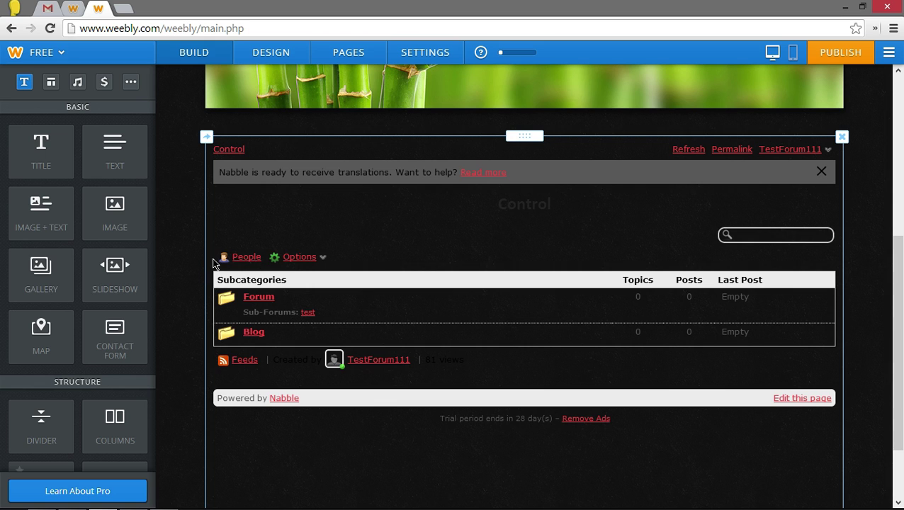
# Go to the FORUM page in the site navigation and scroll through the embedded forum
pyautogui.scroll(5, 763, 134)
pyautogui.click(787, 156)
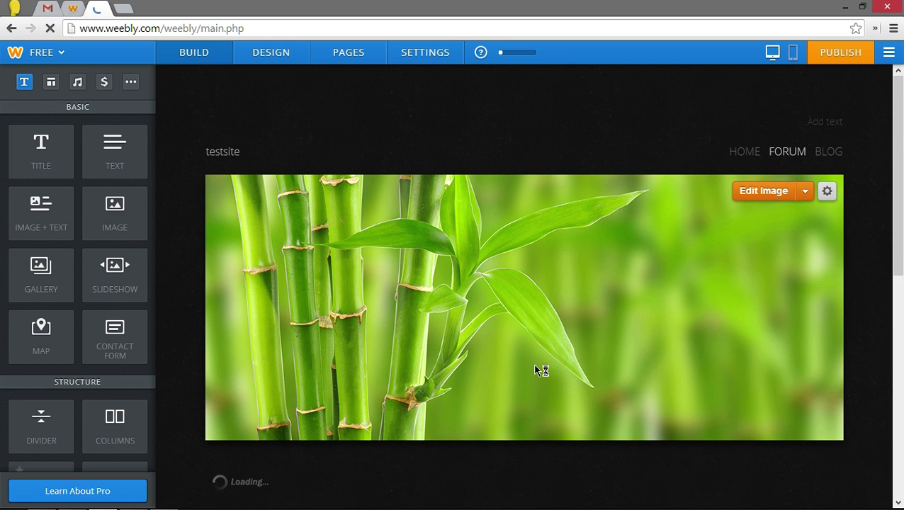
pyautogui.scroll(-3, 543, 370)
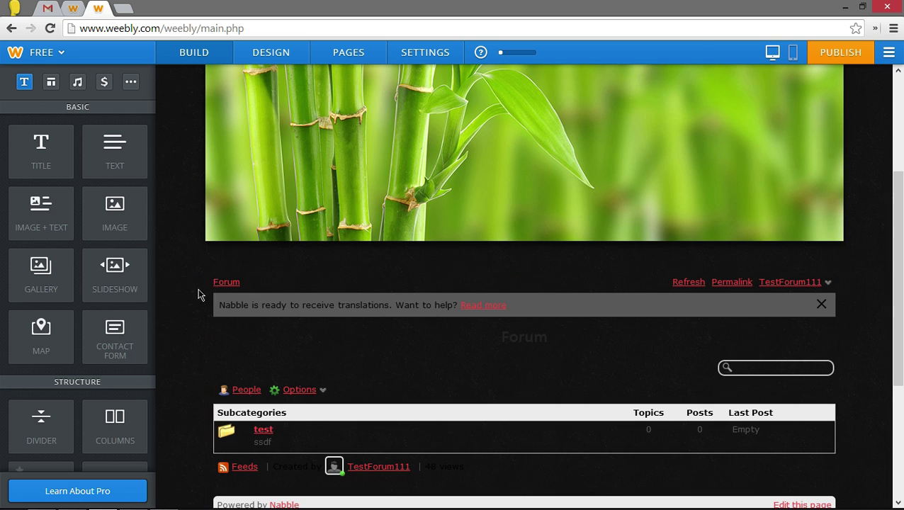
pyautogui.scroll(-1, 219, 344)
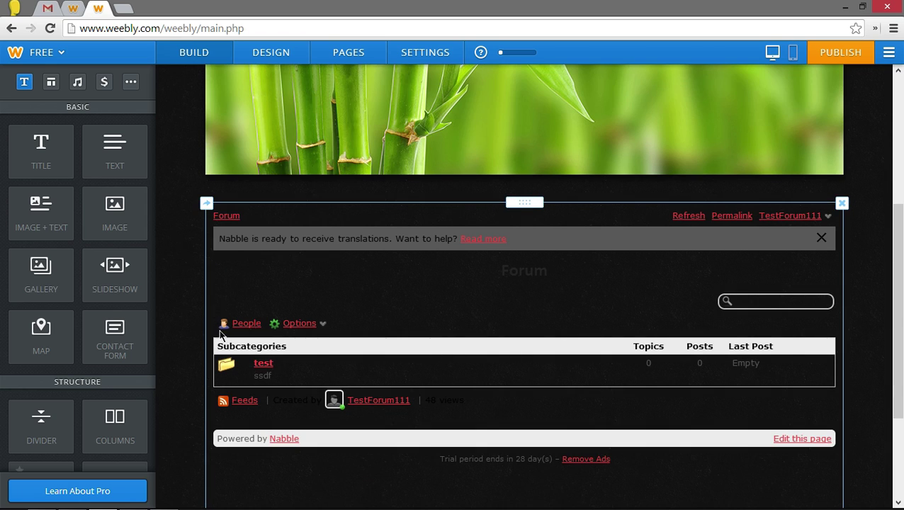
pyautogui.scroll(4, 552, 283)
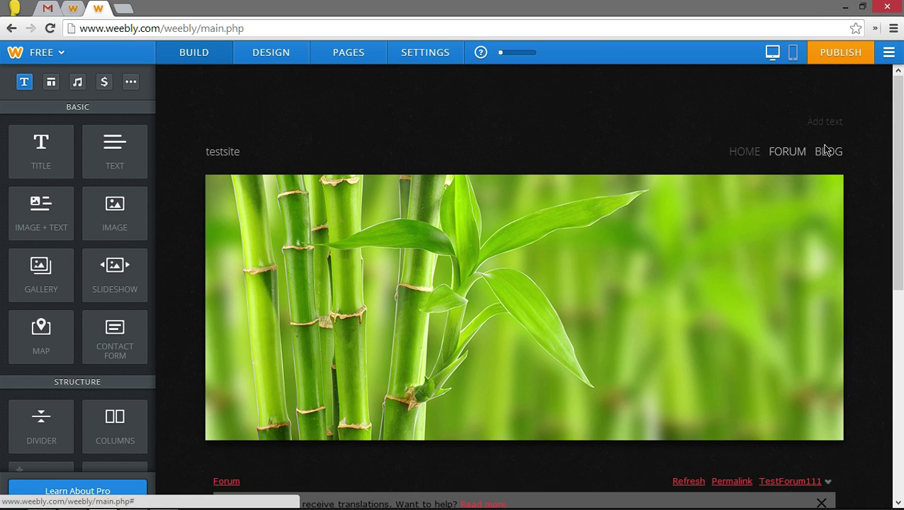
pyautogui.scroll(-2, 343, 353)
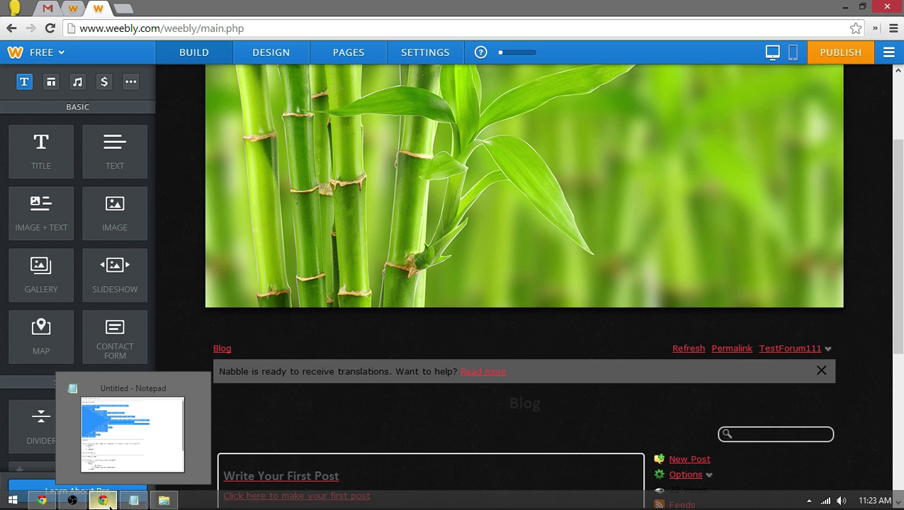
# Let the embedded Nabble blog load on the Blog page, showing its 'Write Your First Post' prompt
pyautogui.moveTo(82, 503)
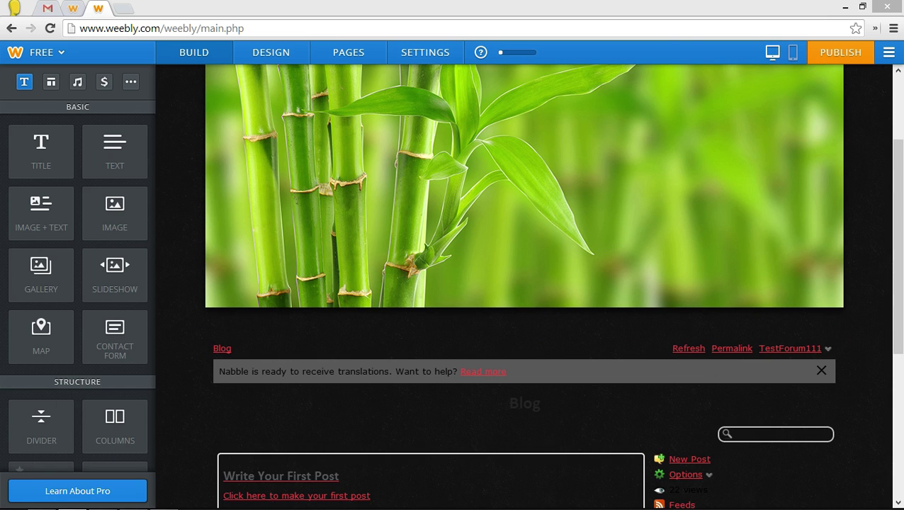